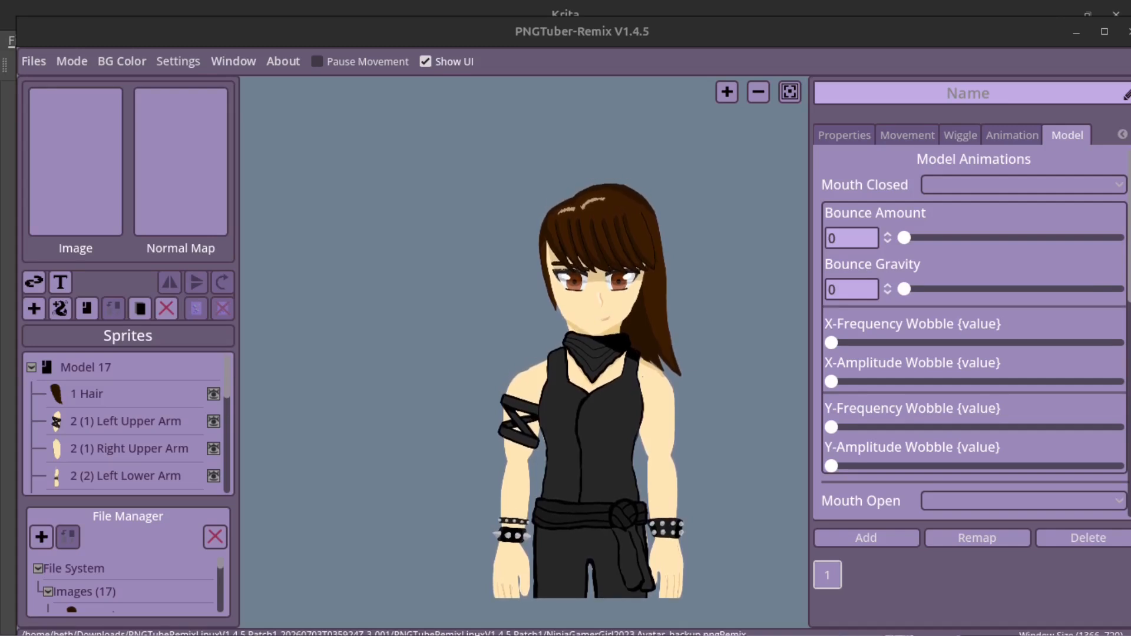
# Step: Switch to Files, open the PNGTubeRemix Linux folder and select the PNGTube-Remix.x86_64 executable
pyautogui.hotkey('alt', 'Tab')
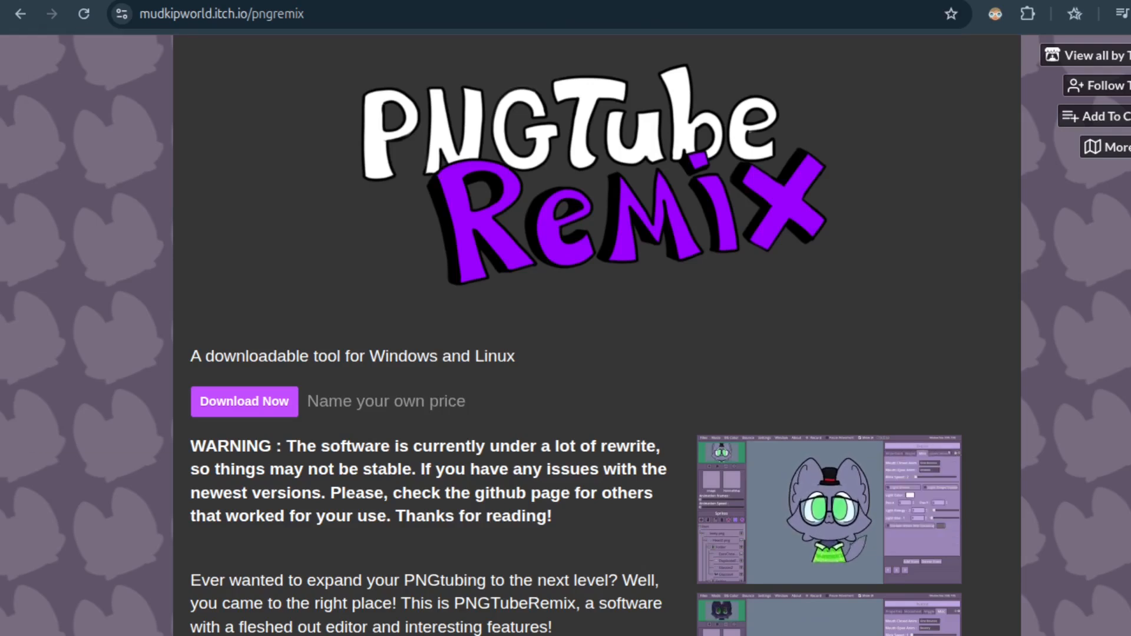
pyautogui.hotkey('alt', 'Tab')
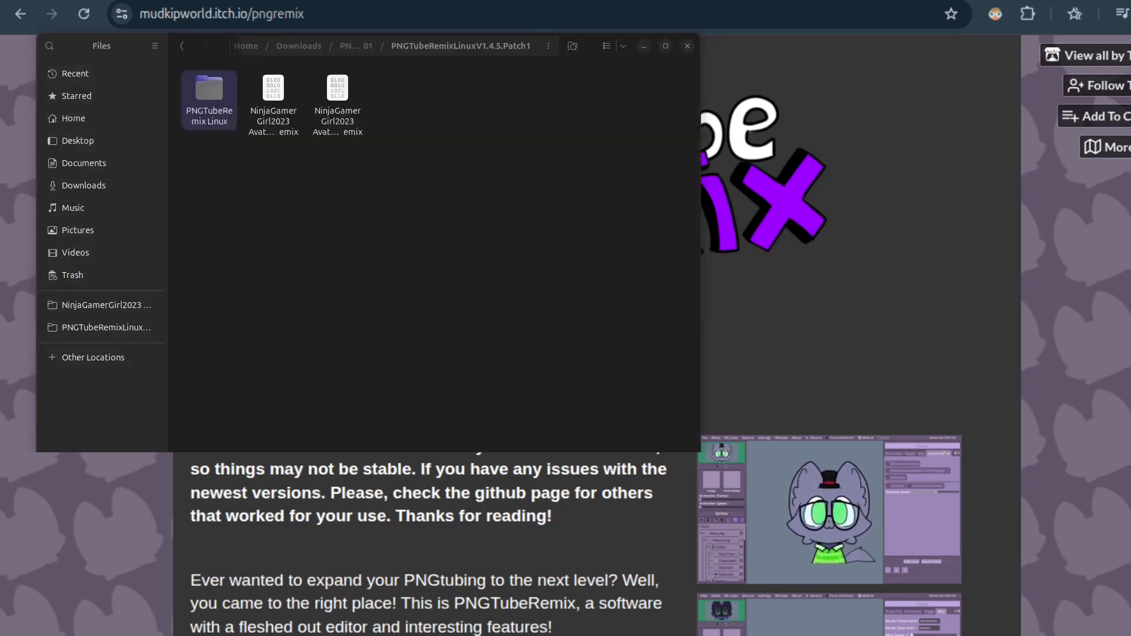
pyautogui.doubleClick(209, 104)
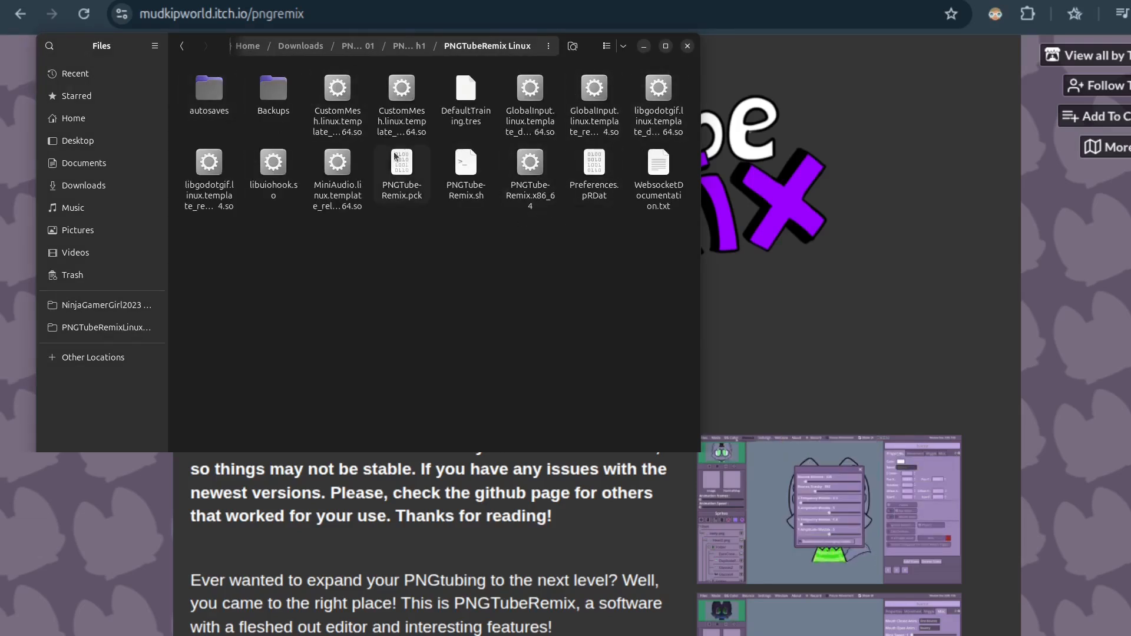
pyautogui.click(536, 188)
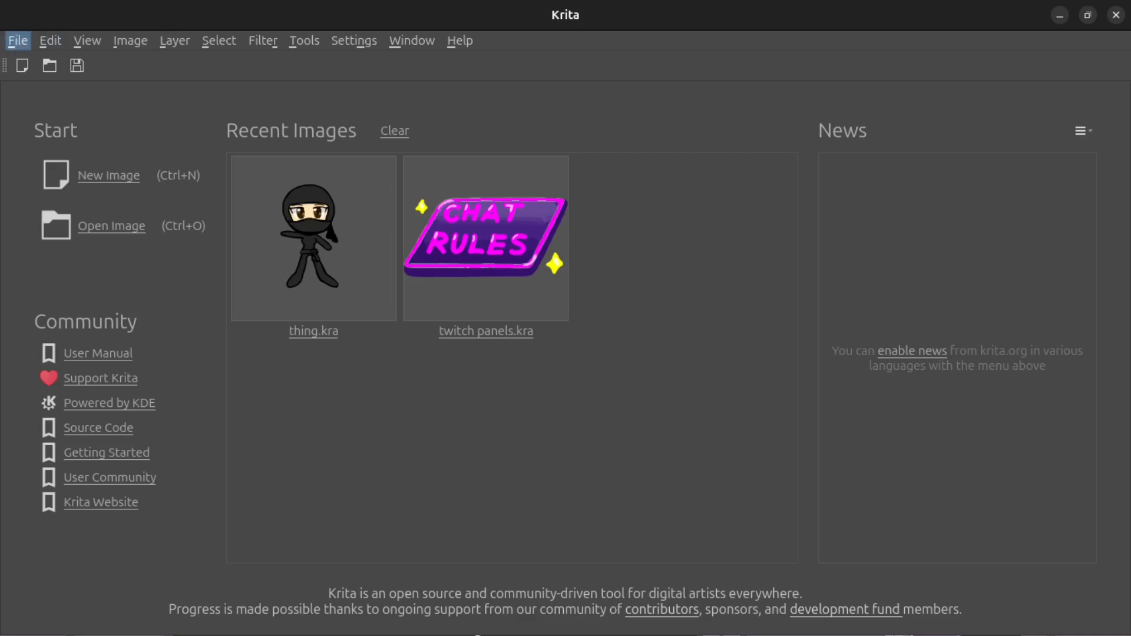
# Step: In Krita, start a new 1,920 x 1,080 image and hide its Background layer
pyautogui.click(47, 66)
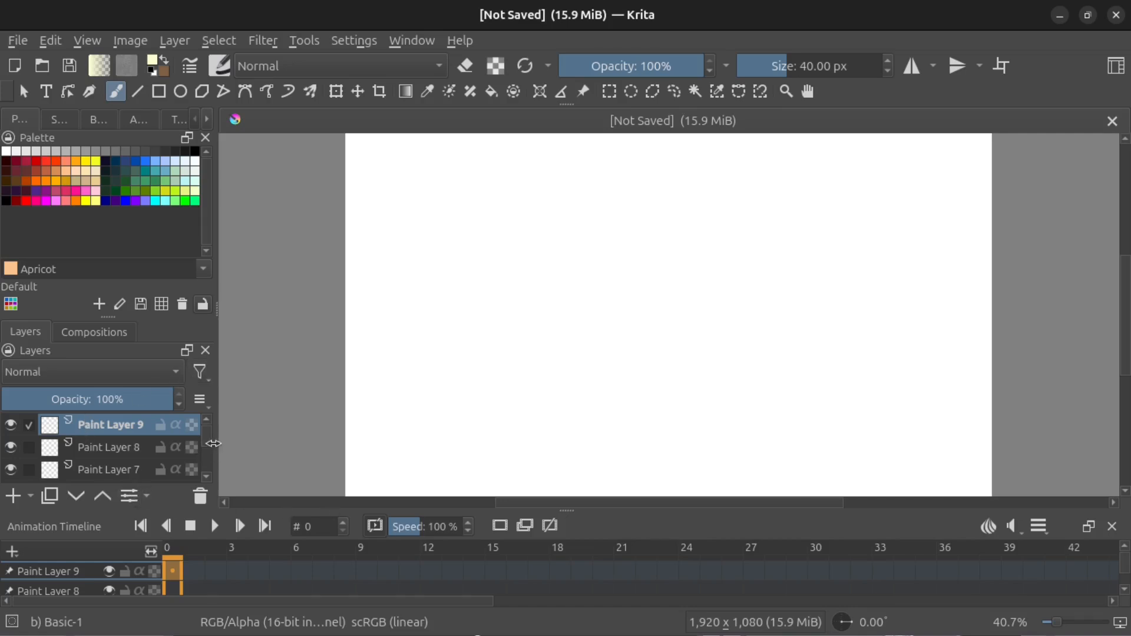
pyautogui.scroll(-5, 177, 447)
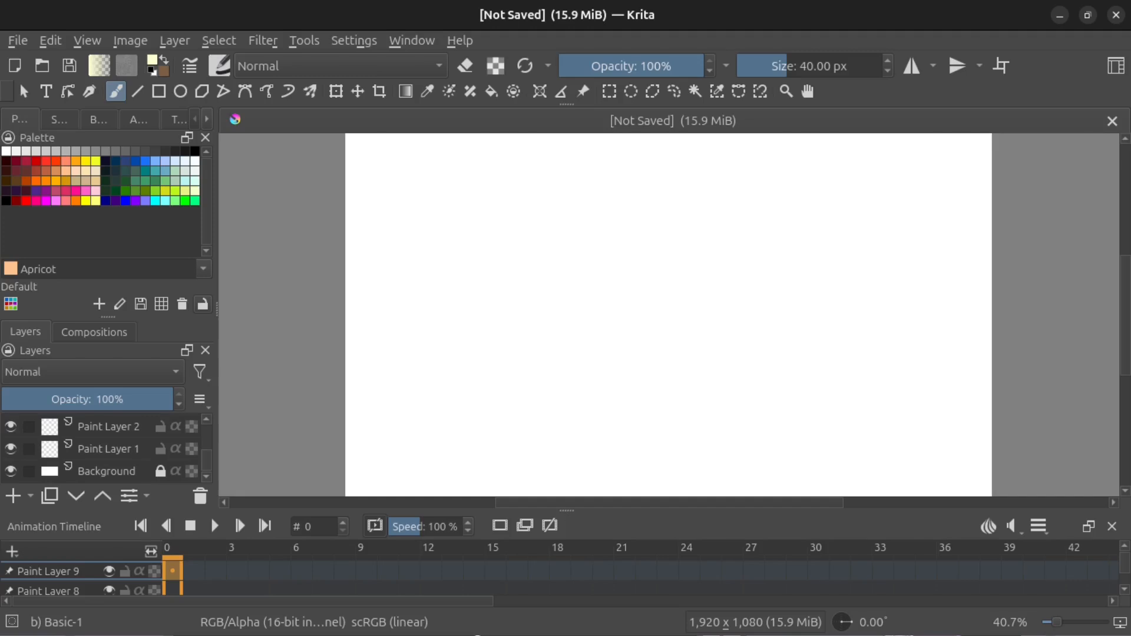
pyautogui.click(10, 476)
pyautogui.click(9, 471)
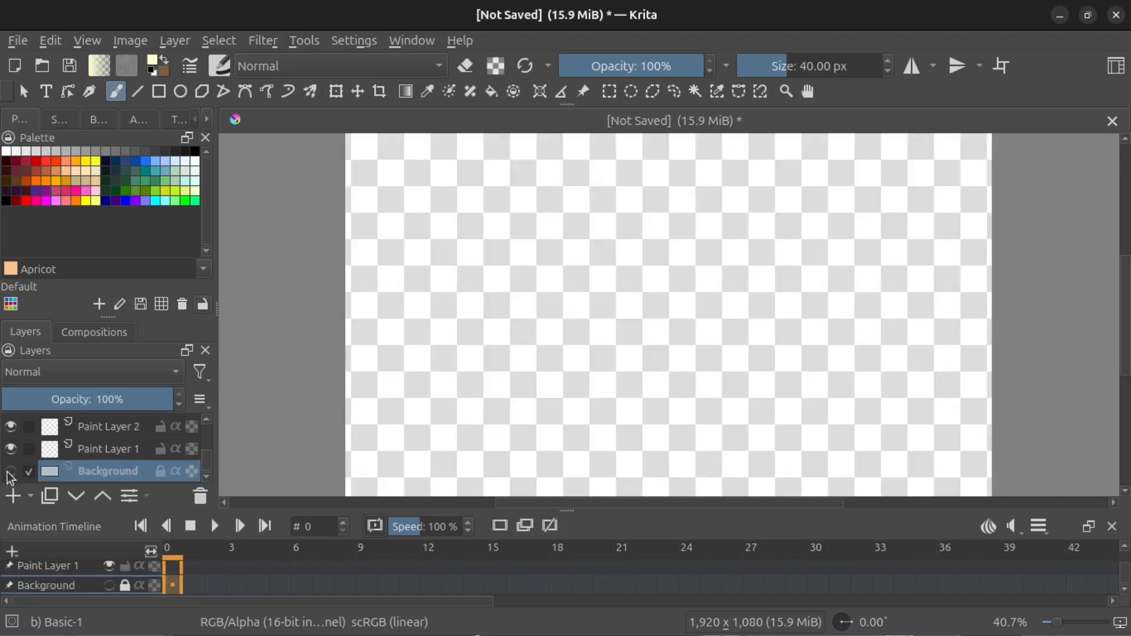
pyautogui.scroll(3, 204, 425)
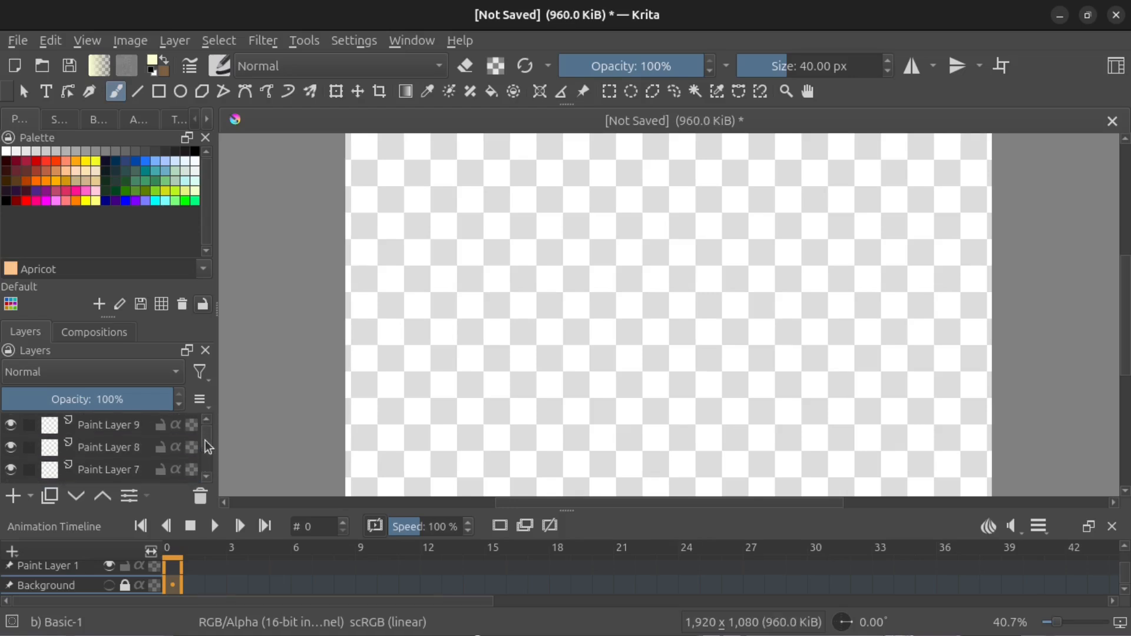
# Step: Delete the surplus Paint Layers 9, 8, 7 and 6 from the layer stack
pyautogui.click(112, 428)
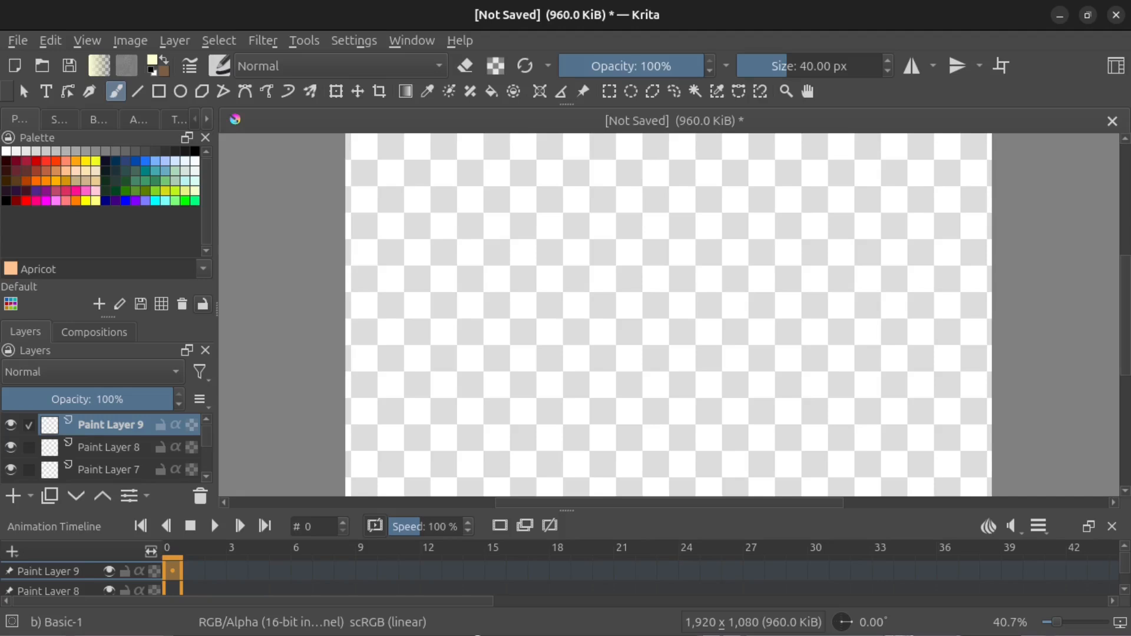
pyautogui.hotkey('shift', 'Delete')
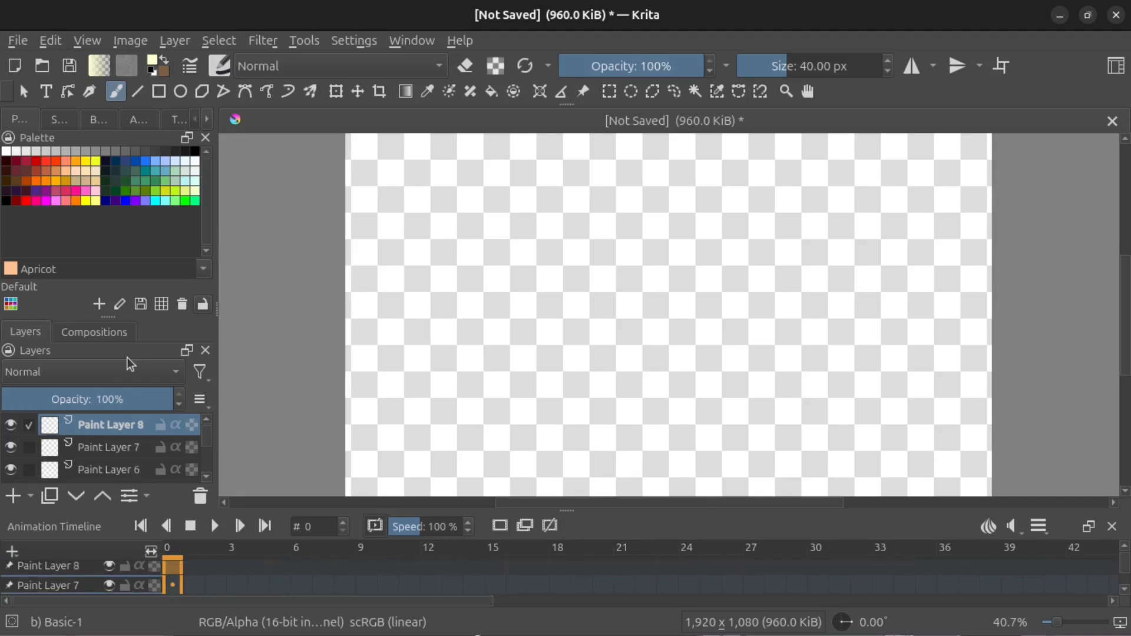
pyautogui.click(116, 465)
pyautogui.hotkey('shift', 'Up')
pyautogui.hotkey('shift', 'Up')
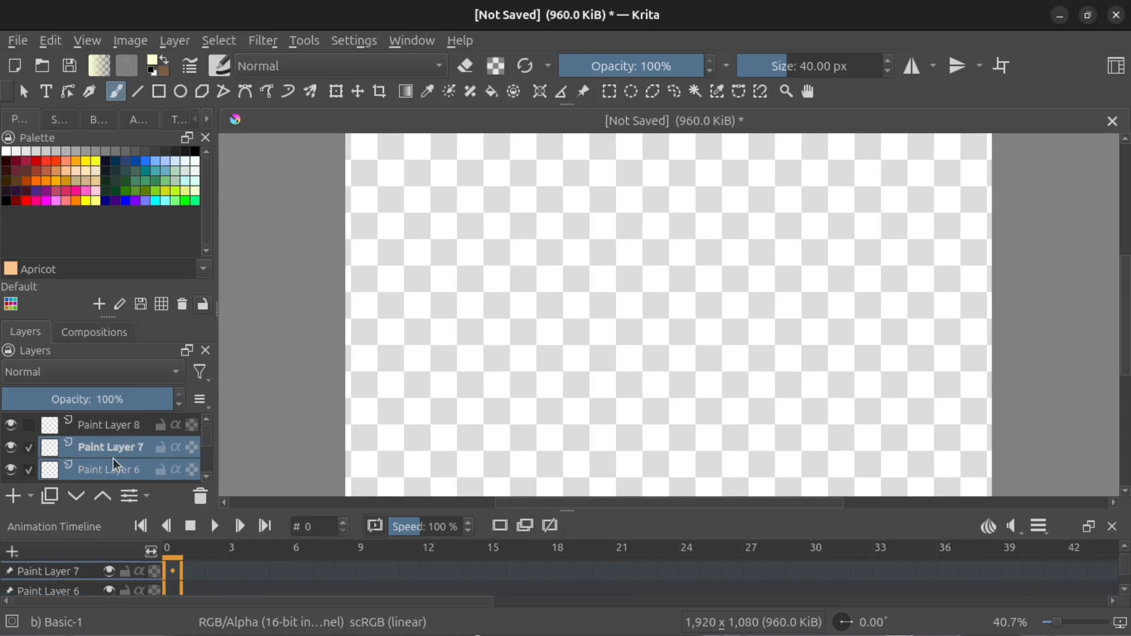
pyautogui.click(198, 494)
# Step: On Paint Layer 1, draw a sitting cat silhouette in Grey 51 and fill its head and body
pyautogui.moveTo(204, 437); pyautogui.dragTo(204, 458)
pyautogui.click(88, 449)
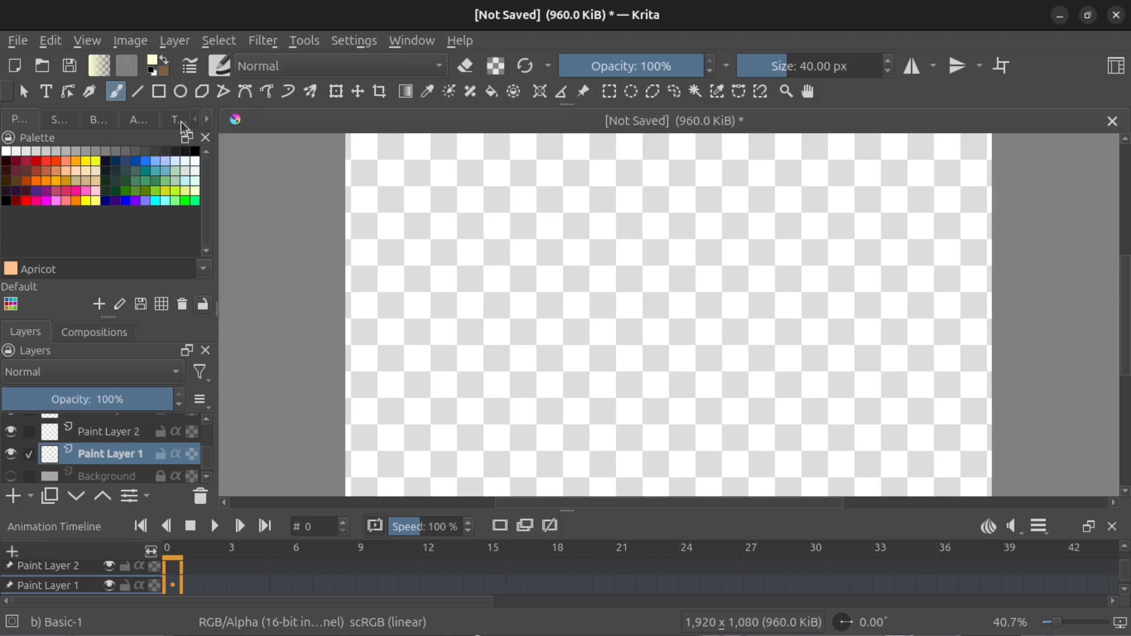
pyautogui.click(166, 151)
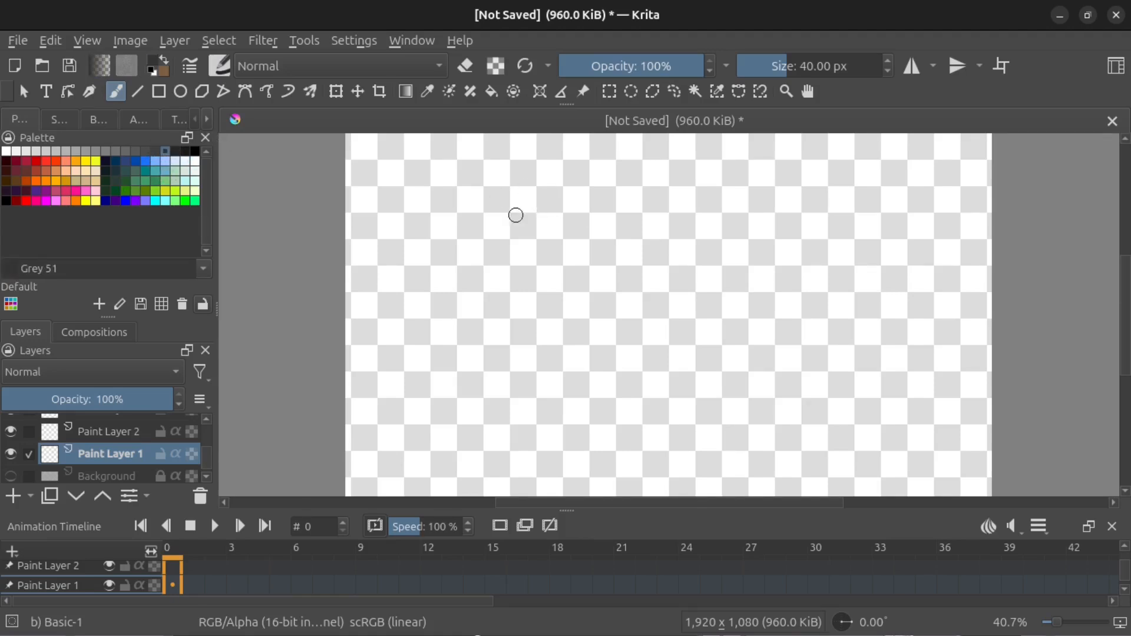
pyautogui.moveTo(542, 242)
pyautogui.mouseDown()
pyautogui.moveTo(523, 190)
pyautogui.moveTo(582, 222)
pyautogui.moveTo(655, 228)
pyautogui.moveTo(678, 217)
pyautogui.moveTo(548, 343)
pyautogui.moveTo(777, 377)
pyautogui.mouseUp()
pyautogui.click(491, 91)
pyautogui.click(616, 294)
pyautogui.click(624, 398)
# Step: Outline the cat's head, body, legs and tail in black with the 40 px brush
pyautogui.click(115, 91)
pyautogui.click(6, 201)
pyautogui.moveTo(544, 353); pyautogui.dragTo(679, 368)
pyautogui.moveTo(657, 415); pyautogui.dragTo(661, 467)
pyautogui.moveTo(714, 404); pyautogui.dragTo(721, 427)
pyautogui.moveTo(544, 357); pyautogui.dragTo(661, 467)
pyautogui.moveTo(544, 354); pyautogui.dragTo(667, 358)
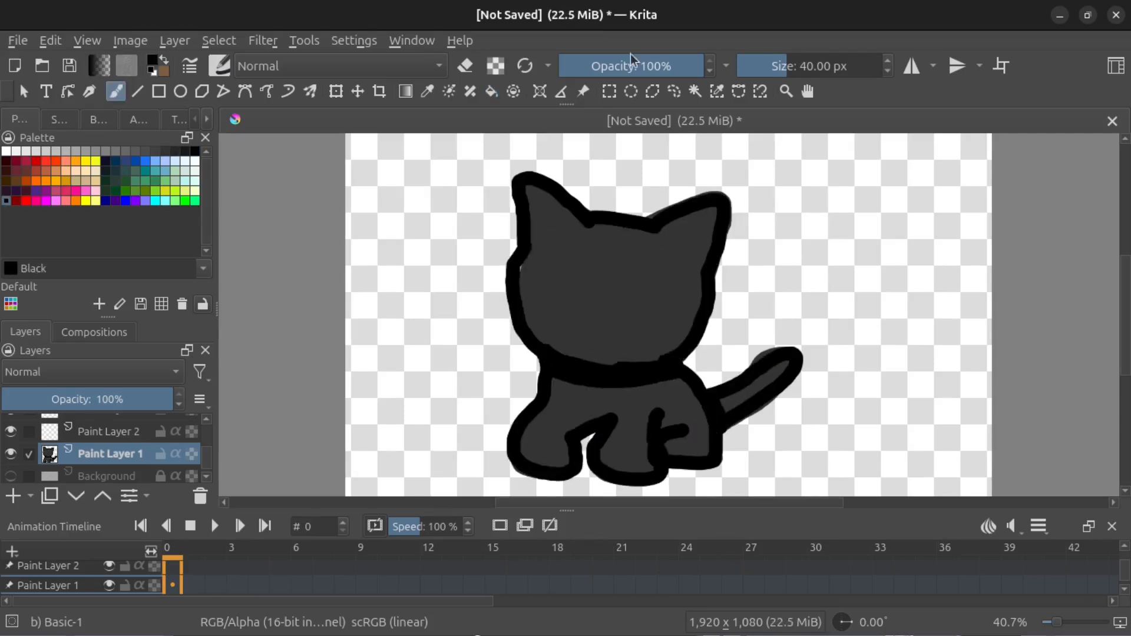
# Step: Reduce the brush to 6.22 px and draw the cat's whiskers and nose in black on Paint Layer 1
pyautogui.click(763, 66)
pyautogui.moveTo(542, 307); pyautogui.dragTo(460, 315)
pyautogui.moveTo(669, 302); pyautogui.dragTo(752, 286)
pyautogui.click(66, 161)
pyautogui.click(194, 152)
pyautogui.moveTo(592, 309); pyautogui.dragTo(607, 311)
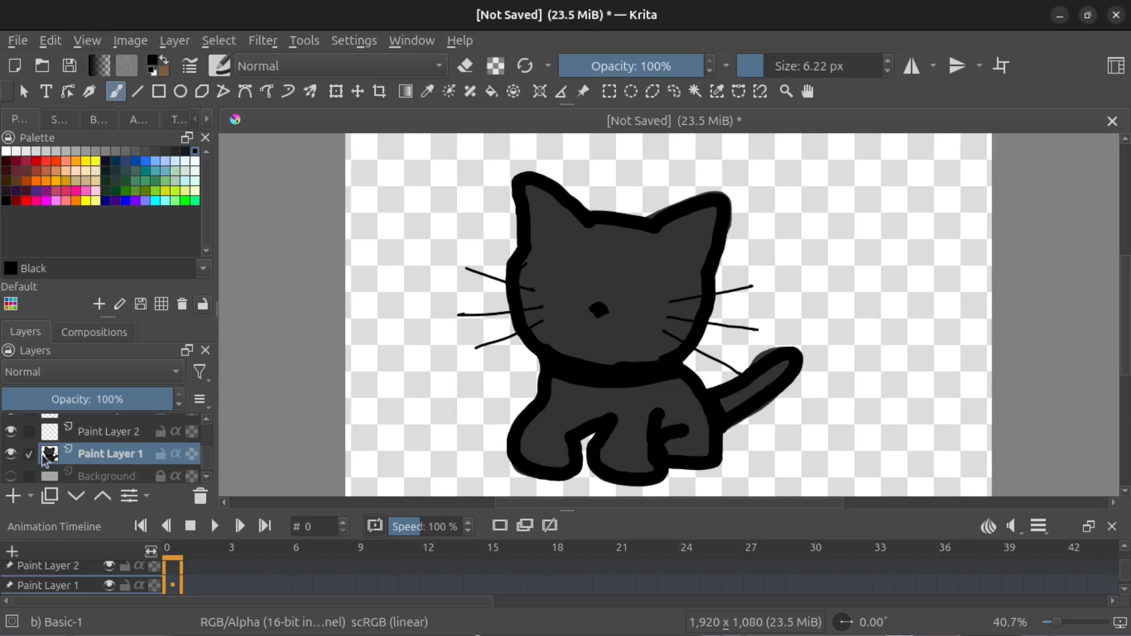
# Step: Draw the cat's closed mouth on Paint Layer 2 and its open mouth on Paint Layer 3
pyautogui.scroll(2, 209, 454)
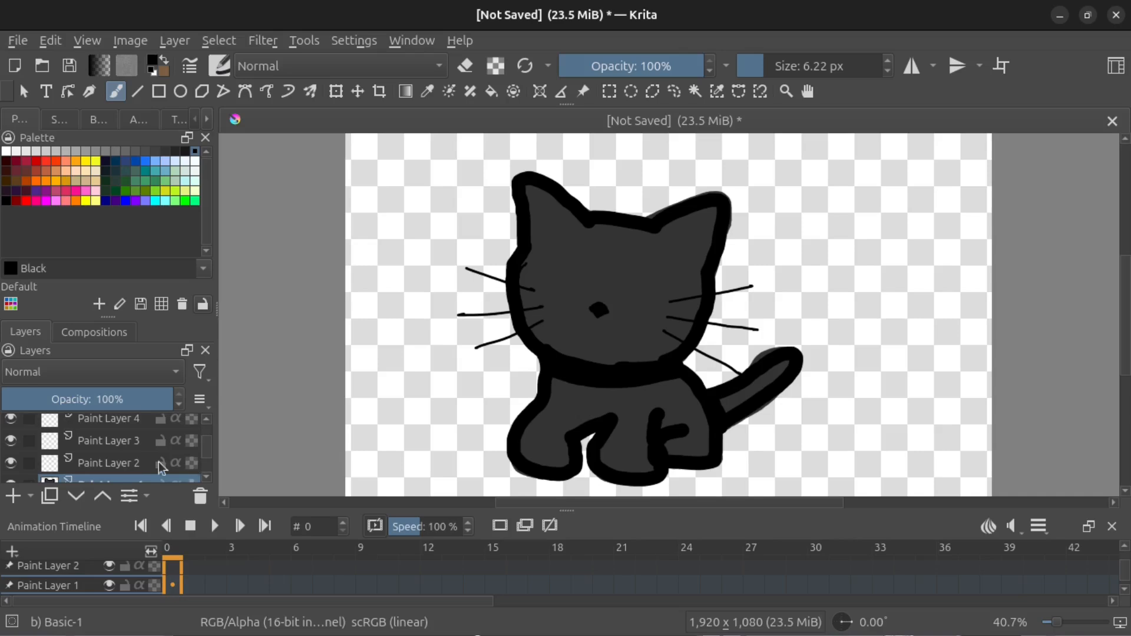
pyautogui.click(125, 463)
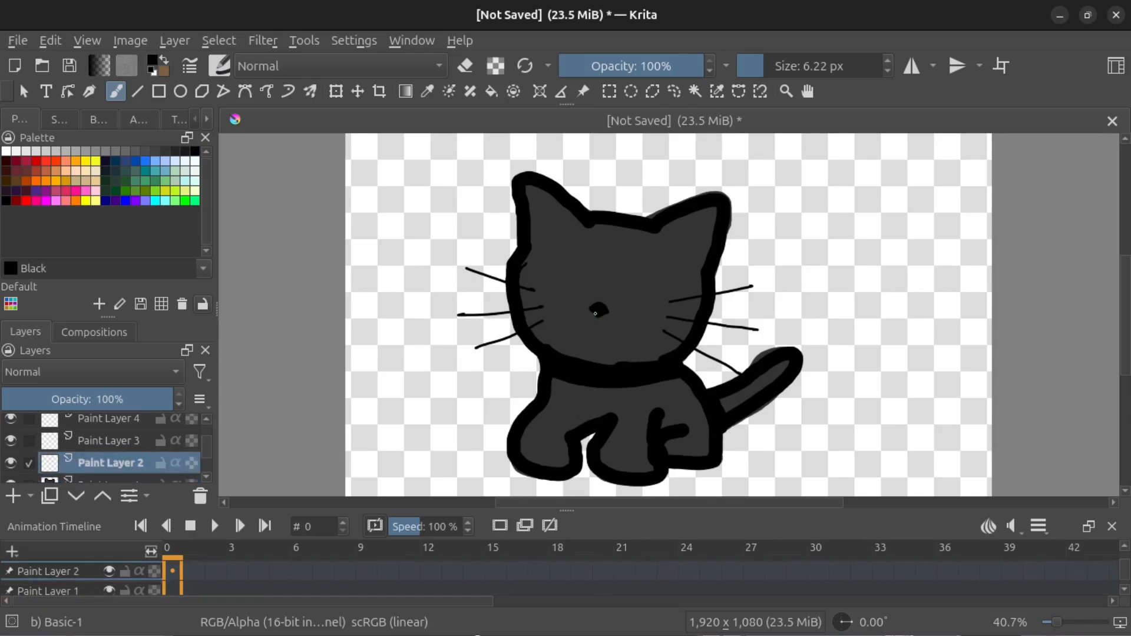
pyautogui.moveTo(597, 315)
pyautogui.mouseDown()
pyautogui.moveTo(576, 328)
pyautogui.moveTo(598, 316)
pyautogui.moveTo(615, 335)
pyautogui.mouseUp()
pyautogui.click(116, 448)
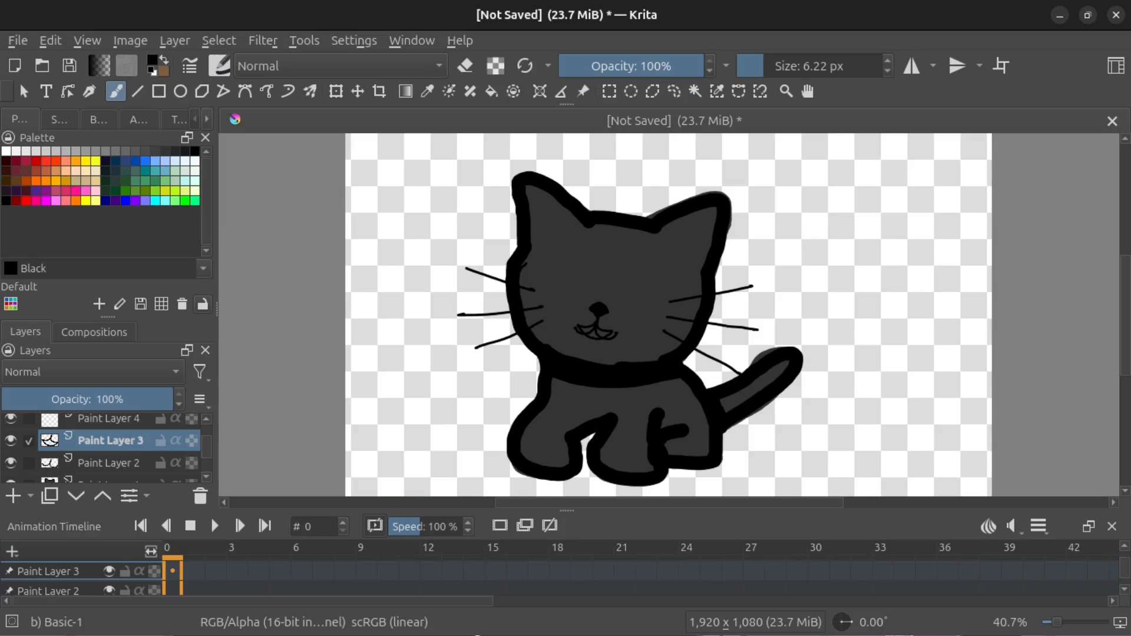
# Step: On Paint Layer 4, paint black eyes with white highlights using a 19.69 px brush
pyautogui.scroll(1, 208, 450)
pyautogui.scroll(1, 207, 448)
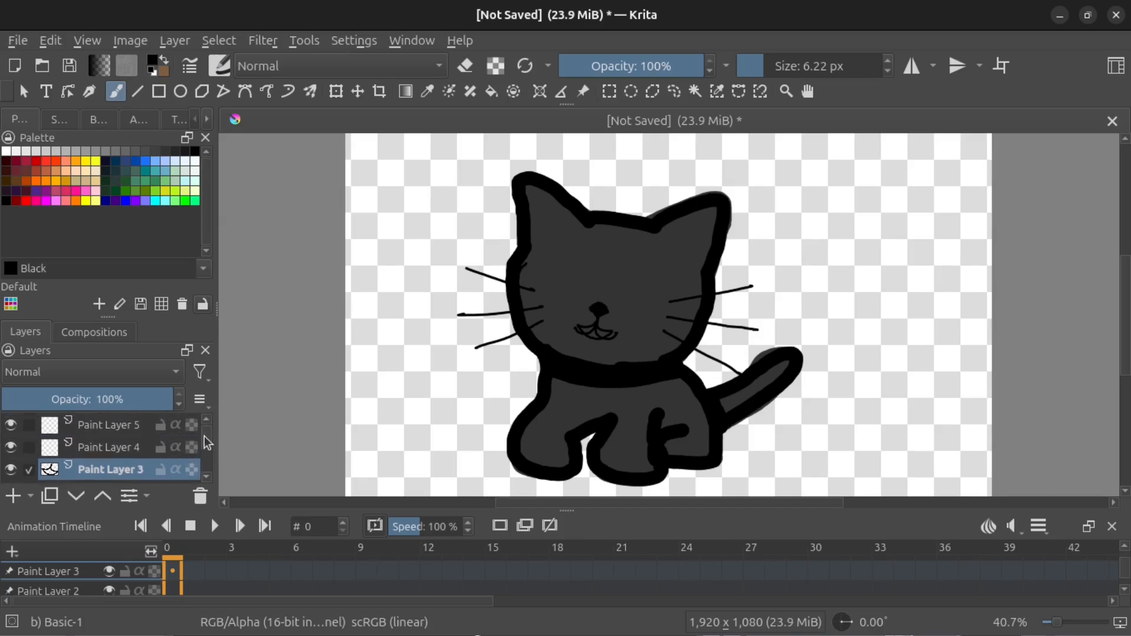
pyautogui.click(133, 447)
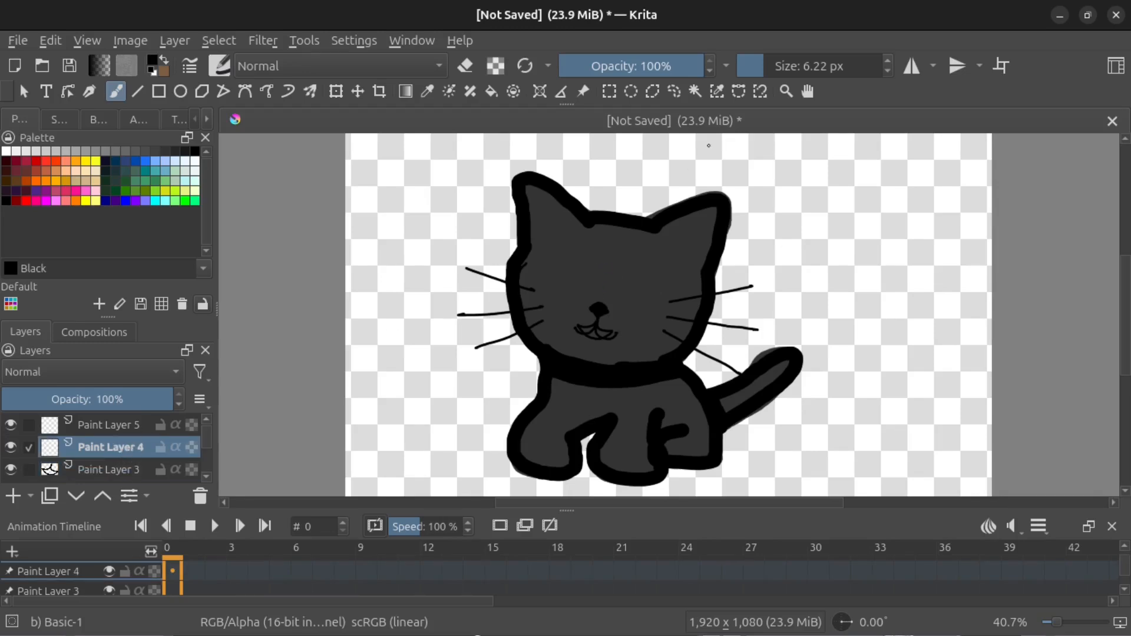
pyautogui.moveTo(765, 66)
pyautogui.mouseDown()
pyautogui.moveTo(814, 66)
pyautogui.moveTo(793, 66)
pyautogui.mouseUp()
pyautogui.click(638, 281)
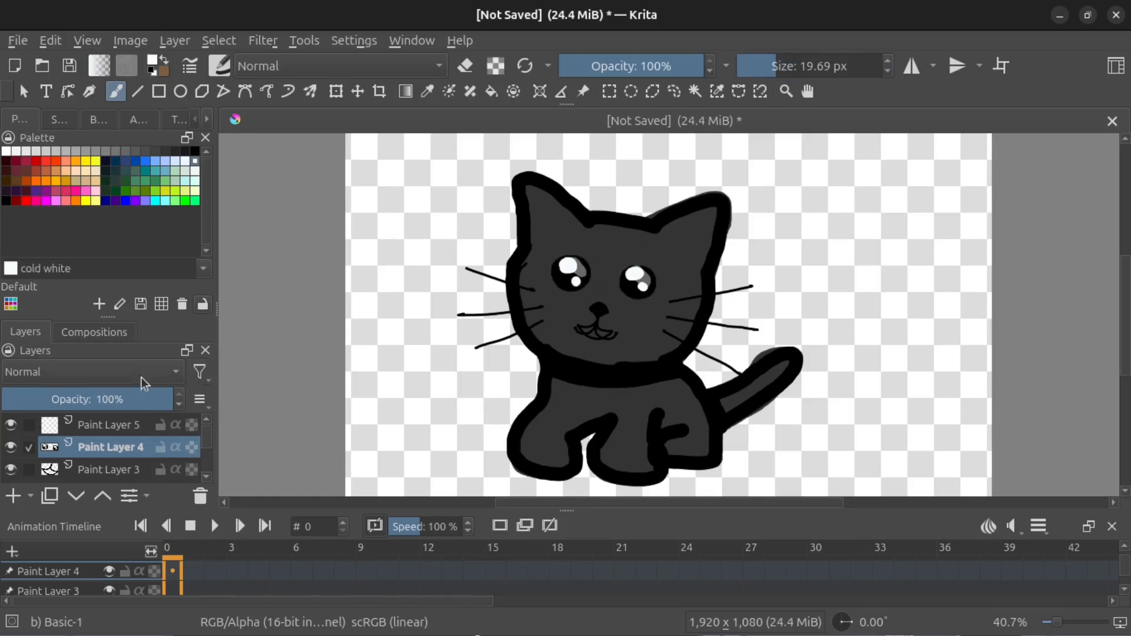
# Step: Draw the closed-eye lines in black on Paint Layer 5, and hide the other layers to isolate them
pyautogui.click(111, 423)
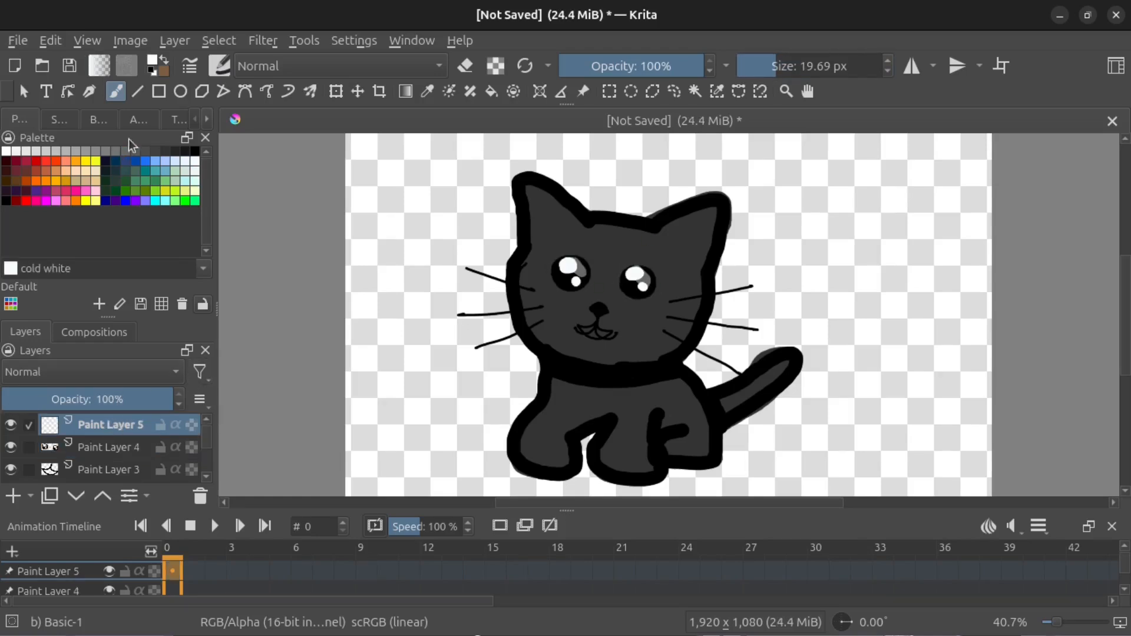
pyautogui.click(196, 152)
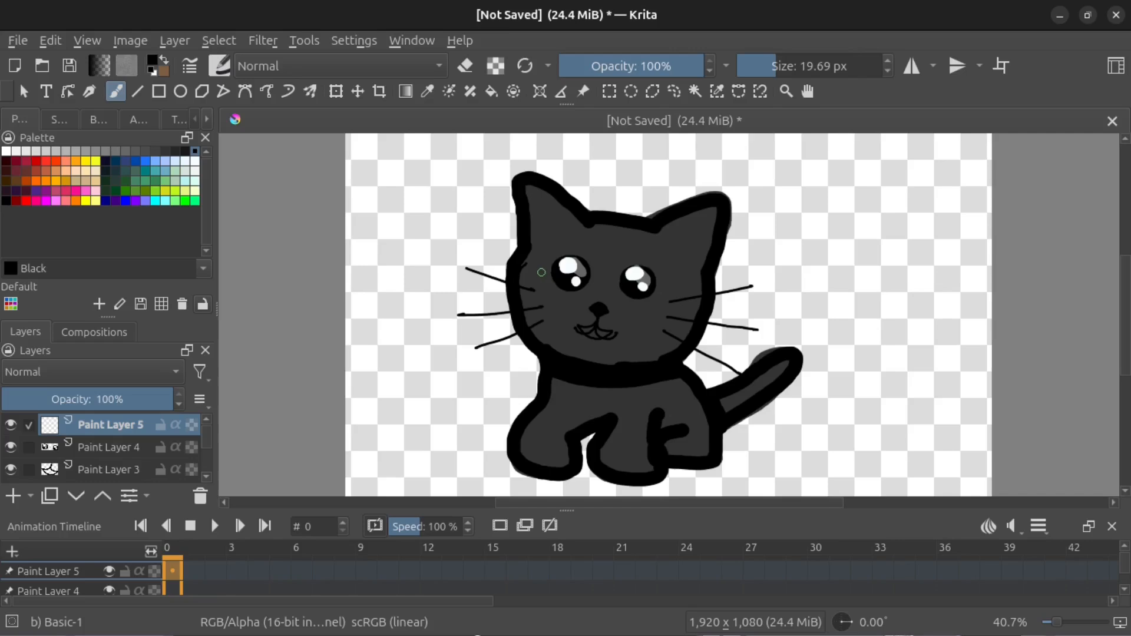
pyautogui.moveTo(545, 275); pyautogui.dragTo(664, 299)
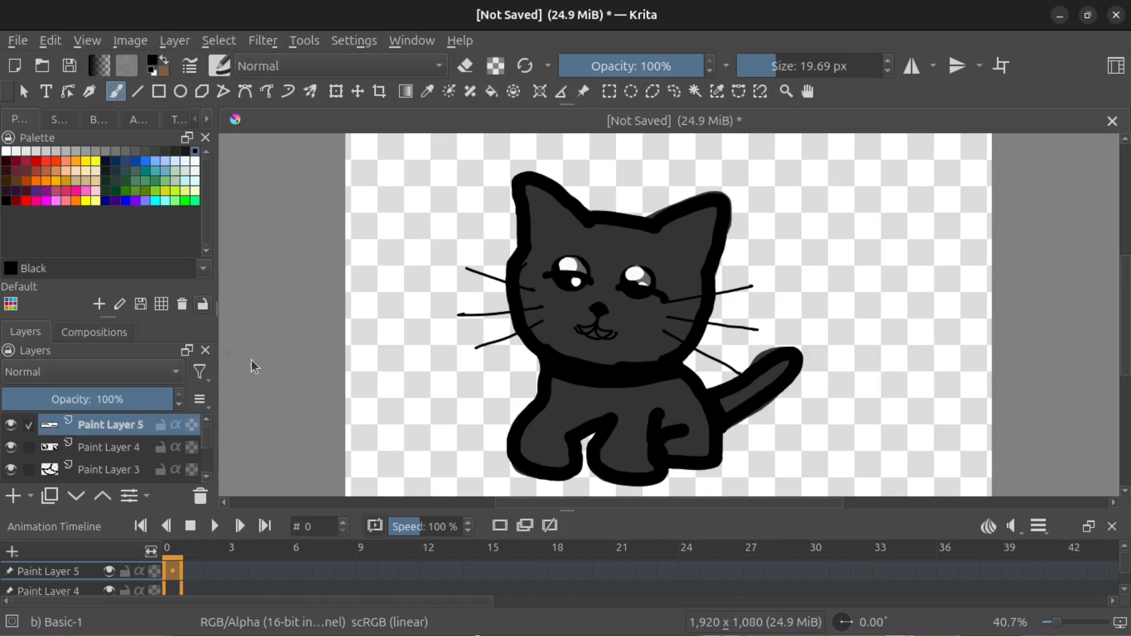
pyautogui.click(11, 424)
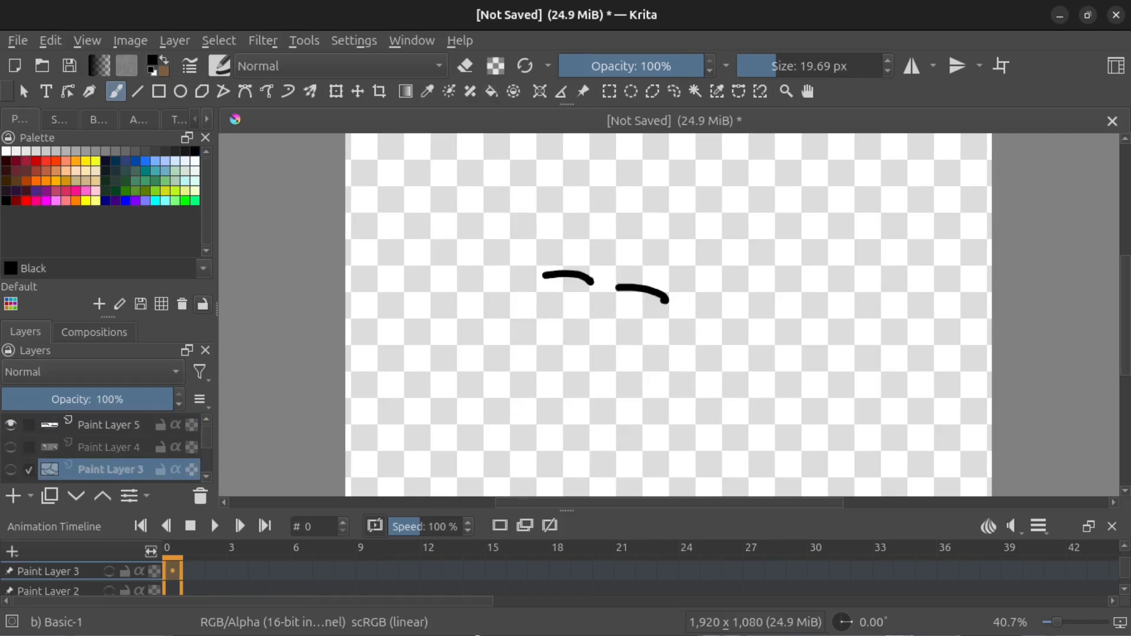
# Step: Switch to PNGTuber-Remix and create a new, empty PNGTuber model
pyautogui.hotkey('alt', 'Tab')
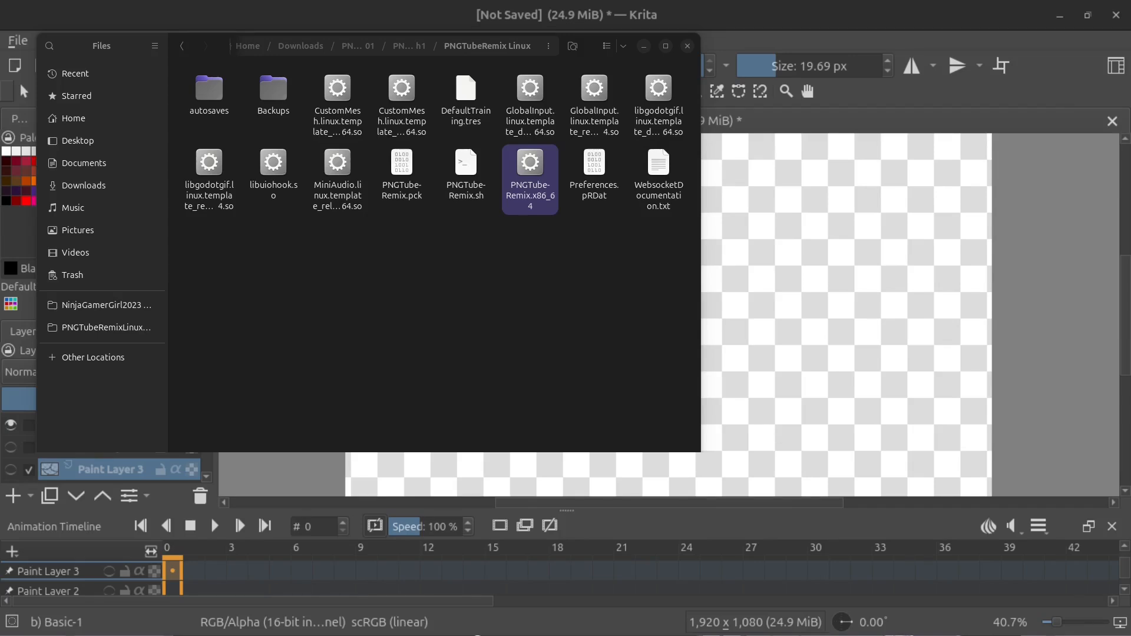
pyautogui.hotkey('alt', 'Tab')
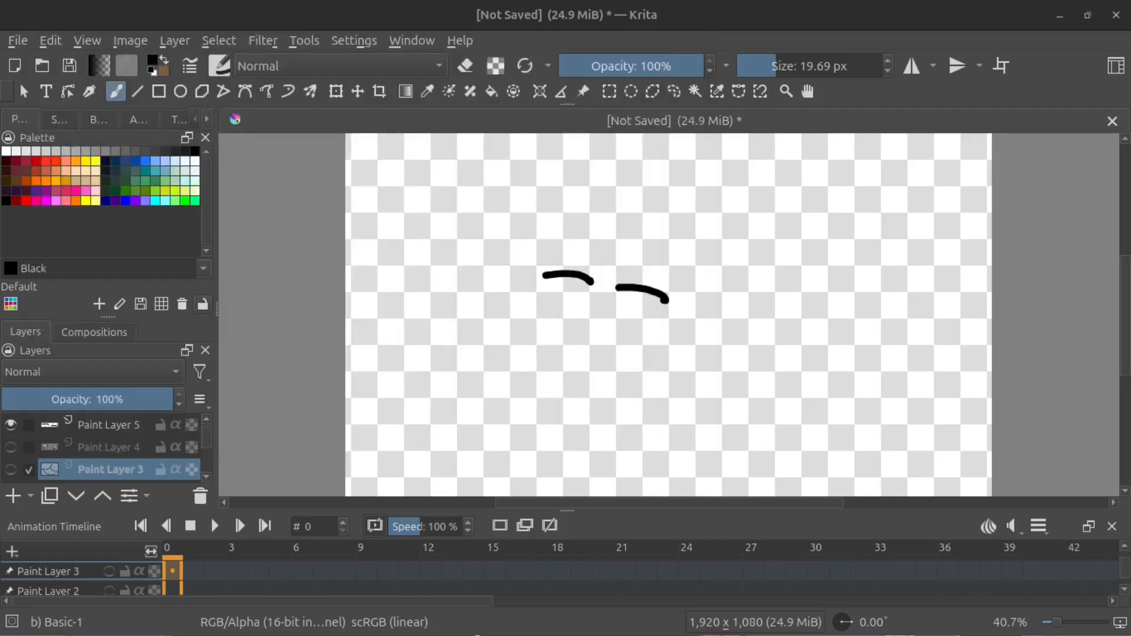
pyautogui.hotkey('alt', 'Tab')
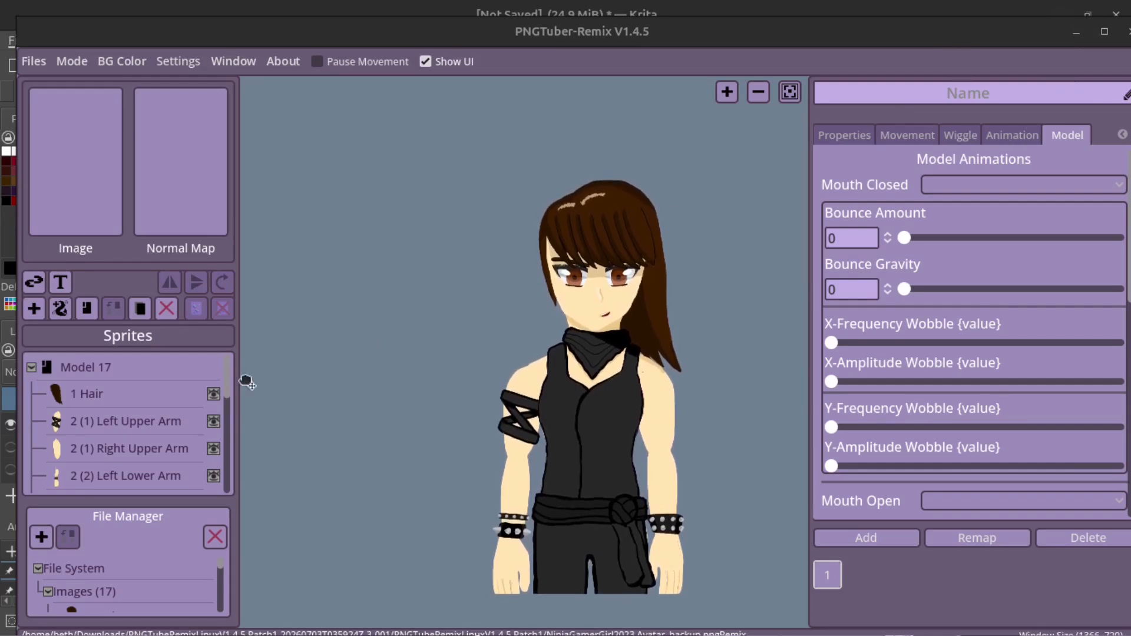
pyautogui.click(228, 400)
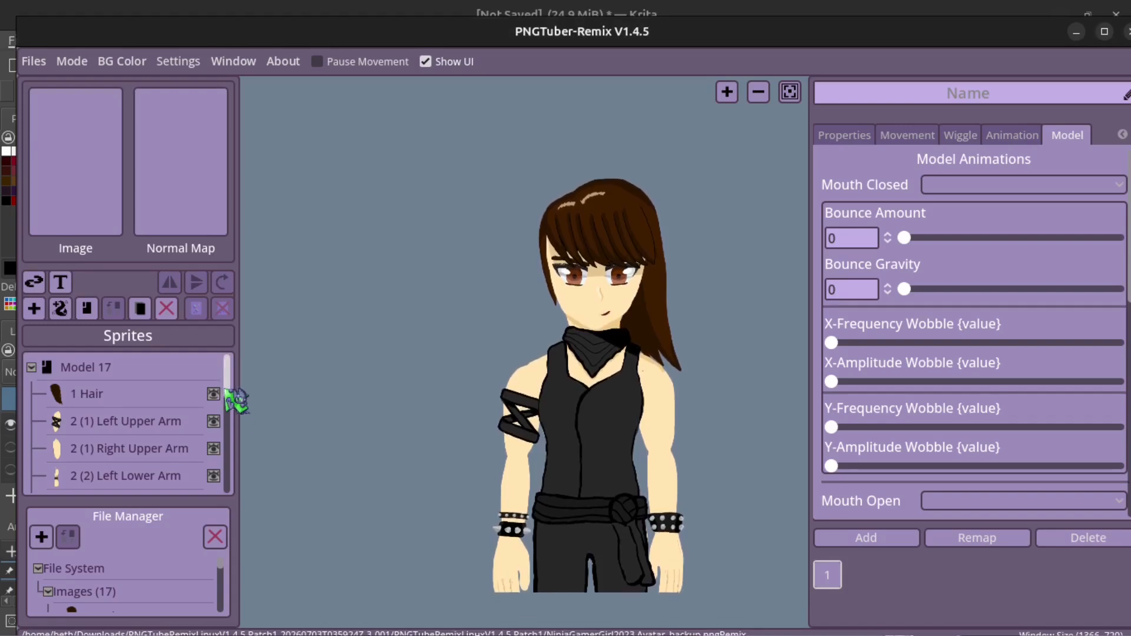
pyautogui.moveTo(228, 390); pyautogui.dragTo(222, 328)
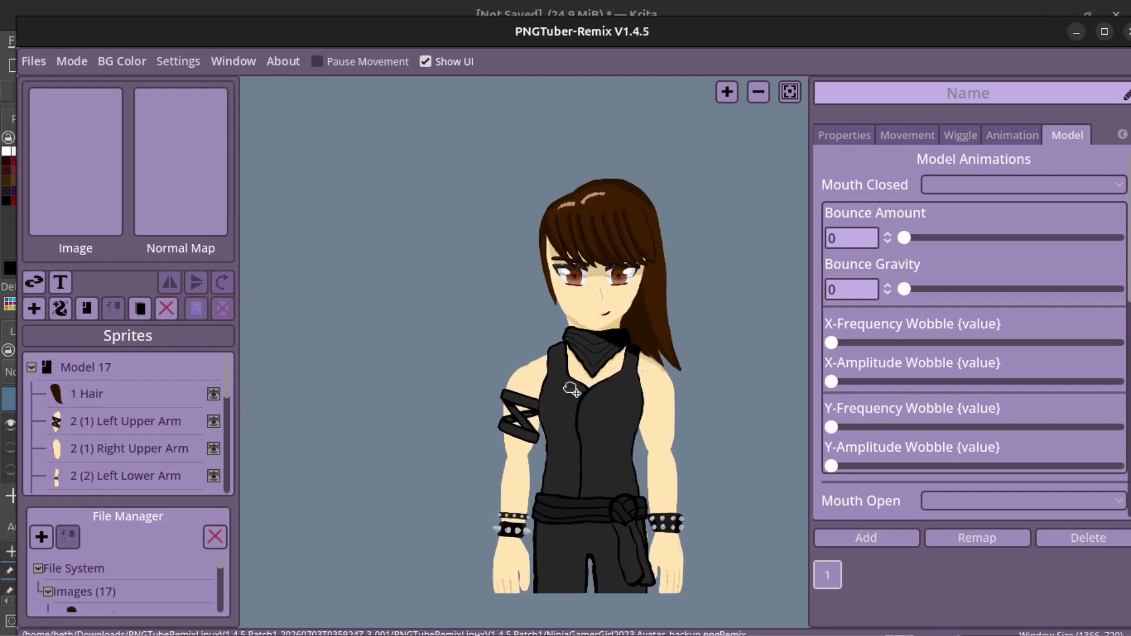
pyautogui.click(30, 65)
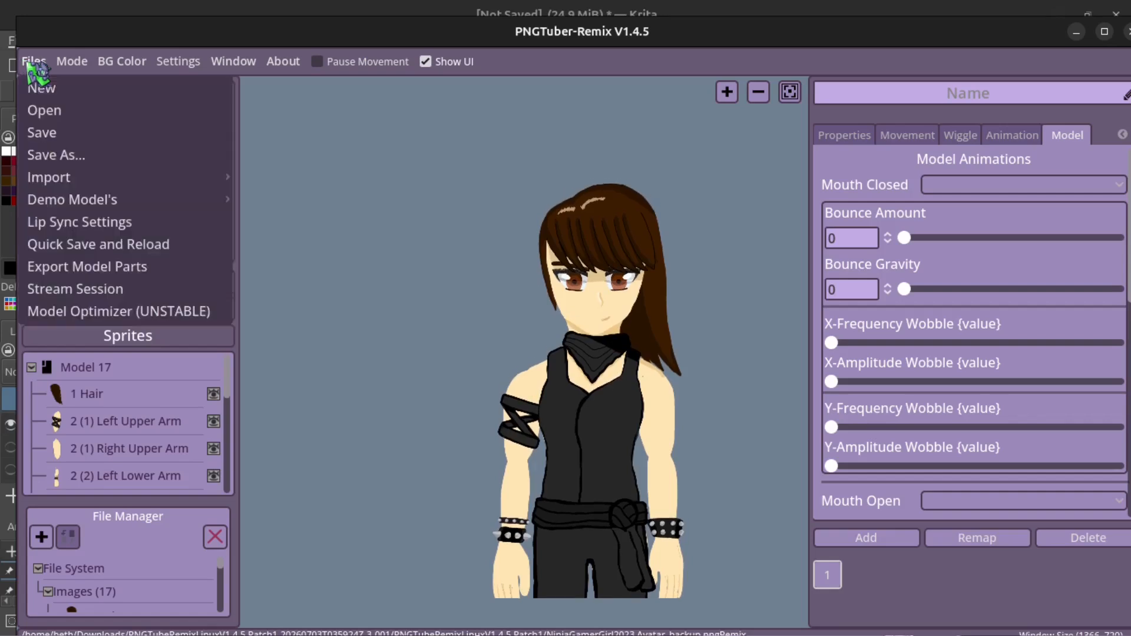
pyautogui.click(50, 89)
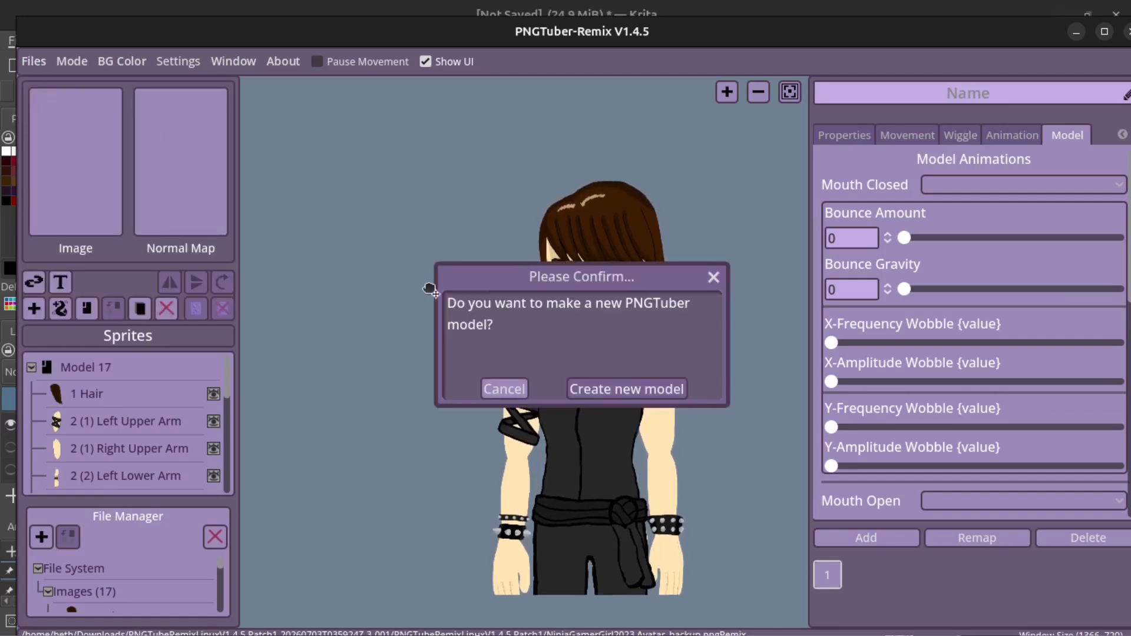
pyautogui.click(613, 389)
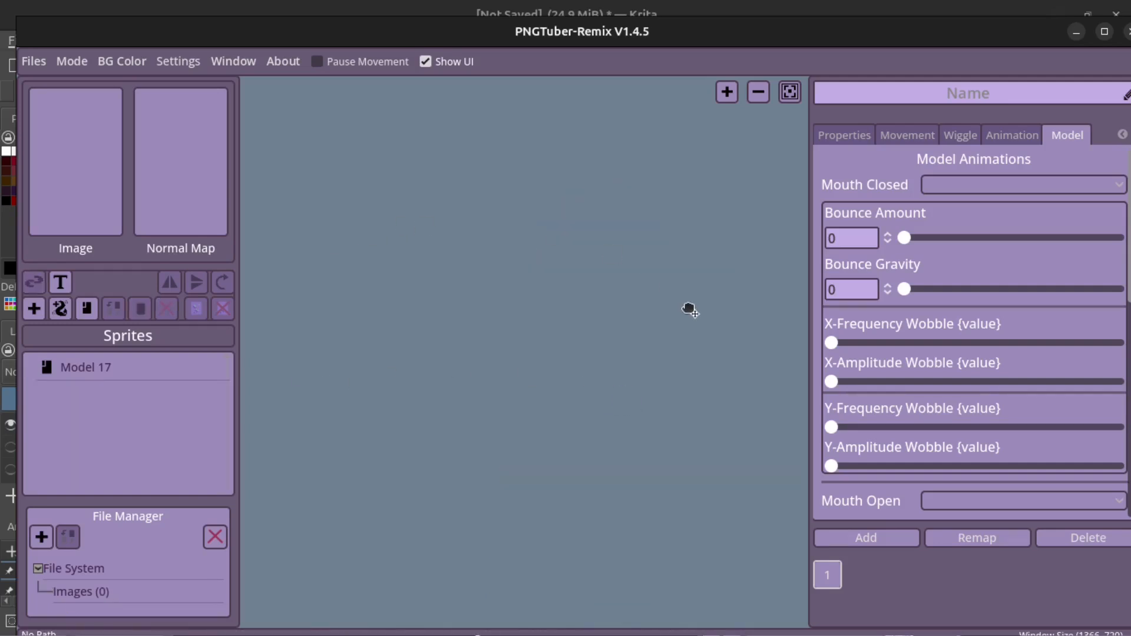
# Step: Import the cat body, eye and mouth images into the model, trimming the sprites with Offset Imported Sprite enabled
pyautogui.click(37, 63)
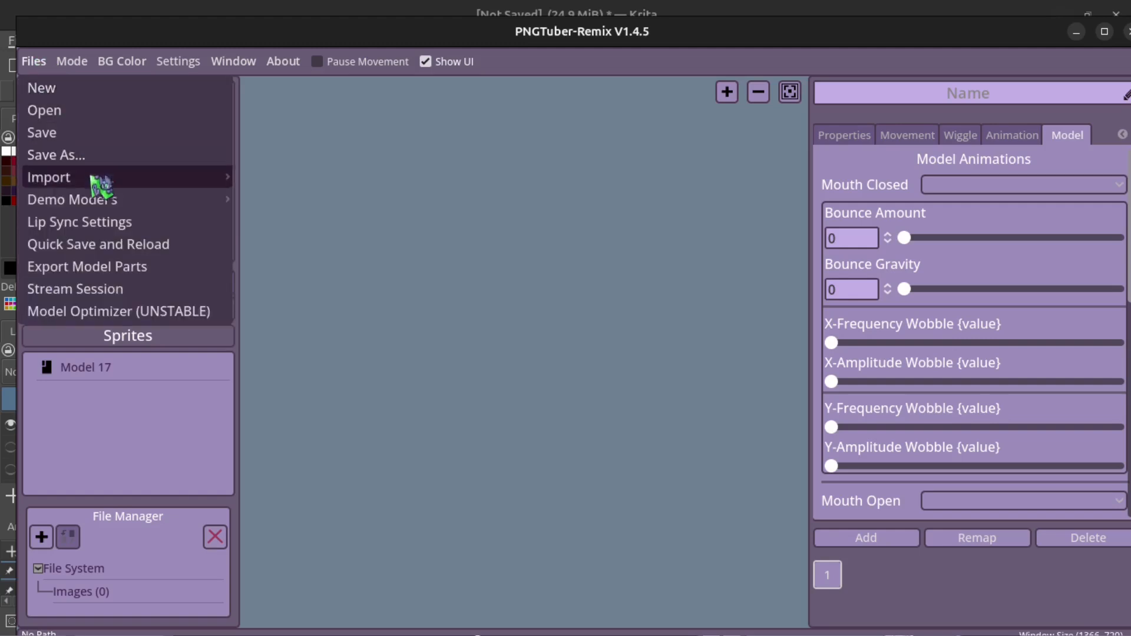
pyautogui.moveTo(90, 177)
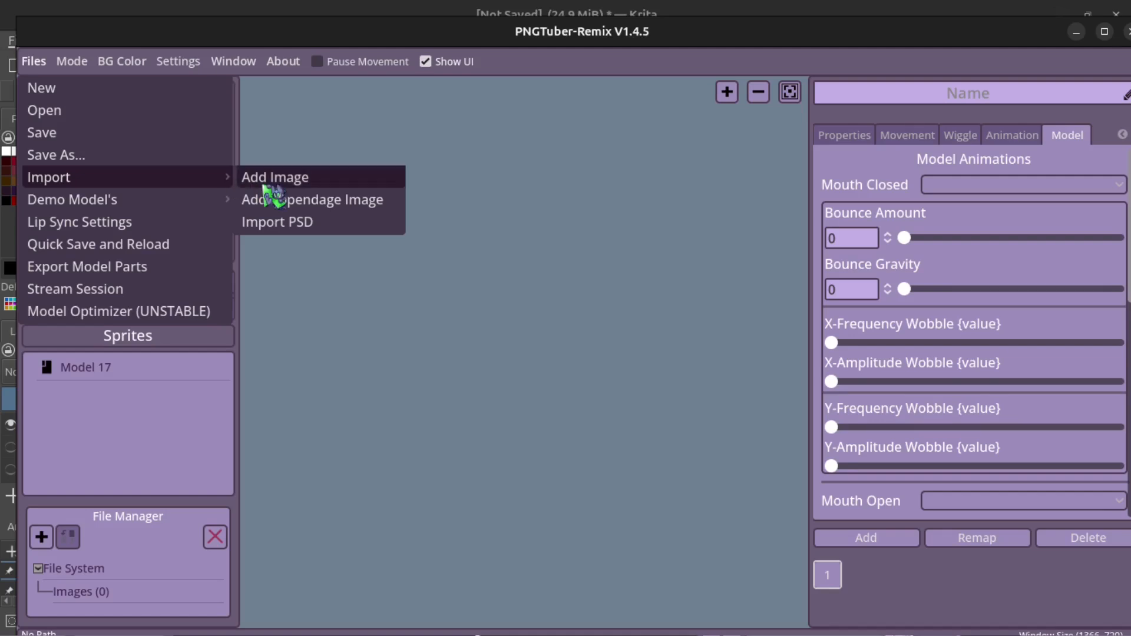
pyautogui.click(268, 183)
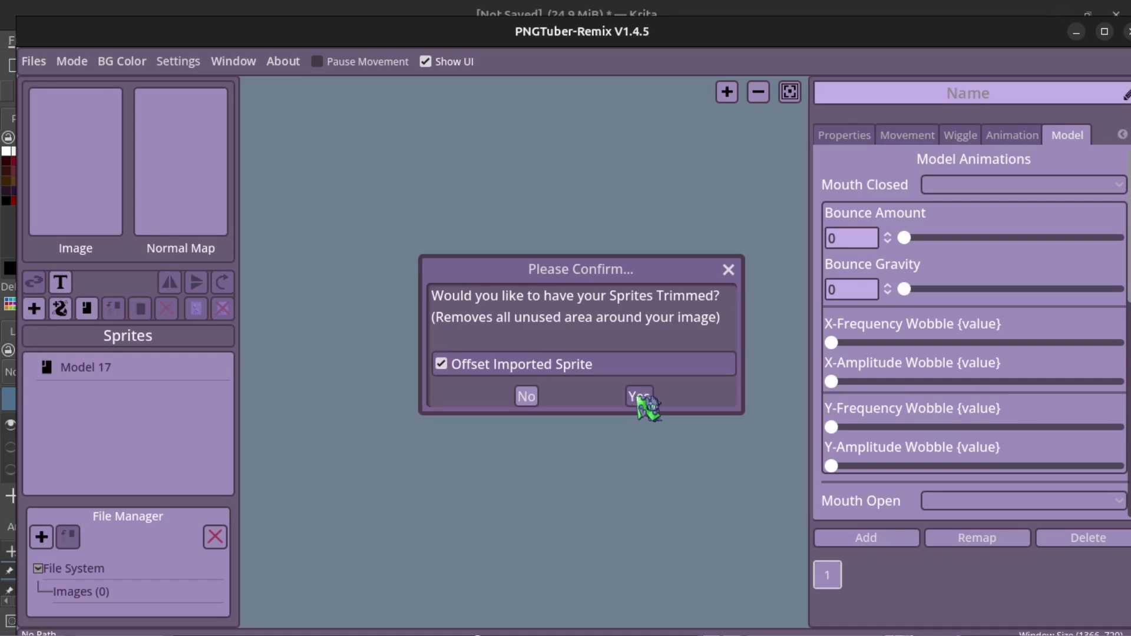
pyautogui.click(639, 398)
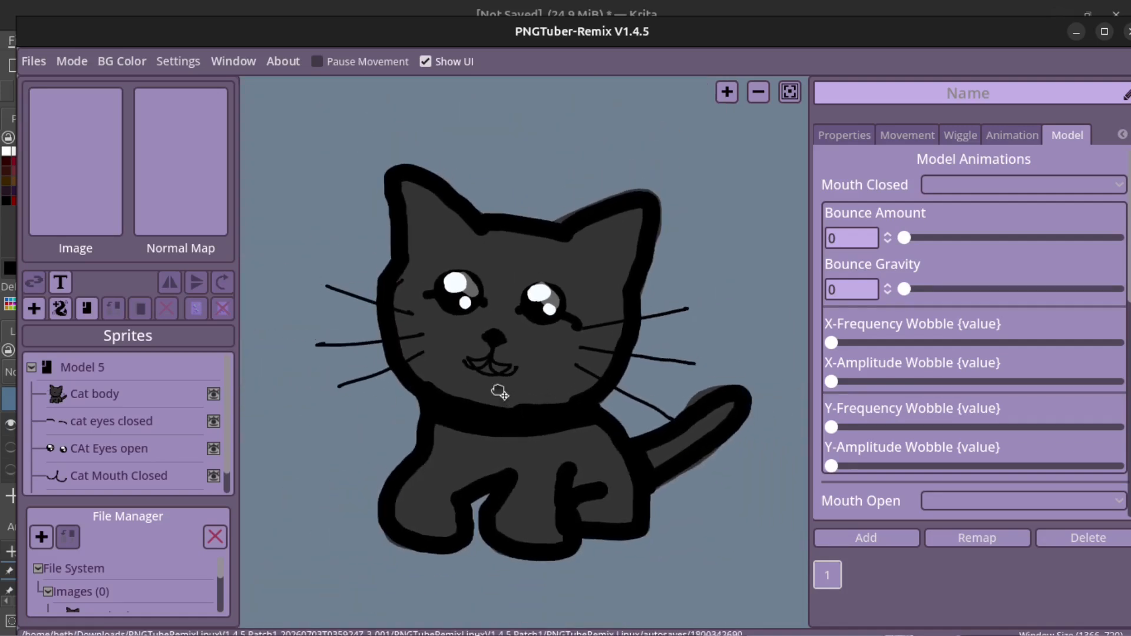
pyautogui.scroll(1, 499, 393)
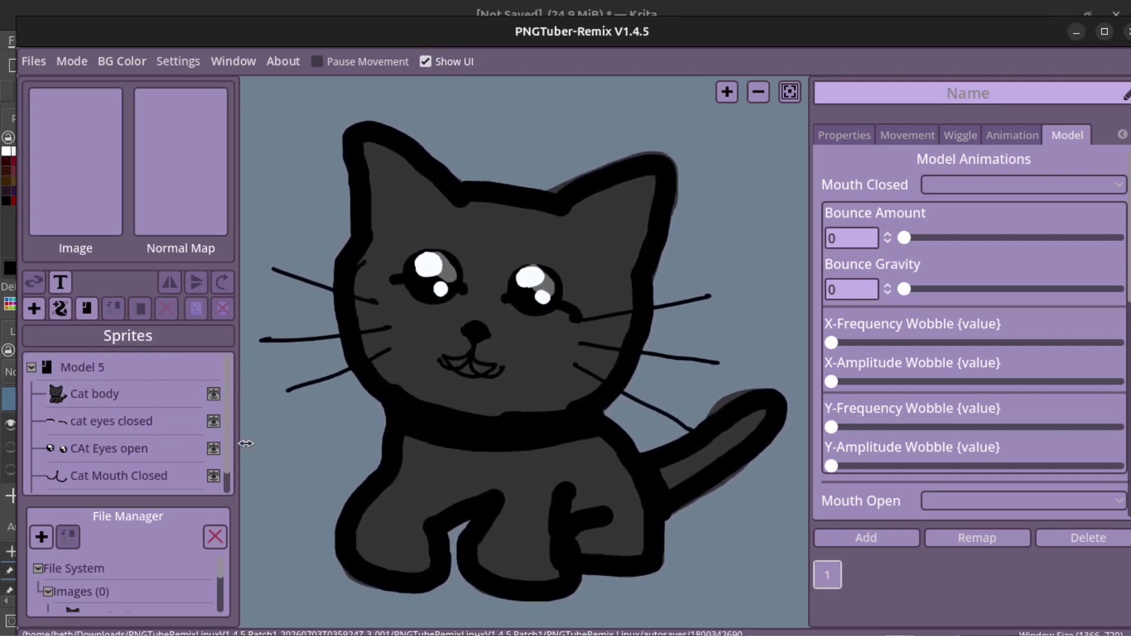
# Step: Set Should Blink to Open for the open-eyes sprite and to Closed for the closed-eyes sprite
pyautogui.scroll(-1, 233, 471)
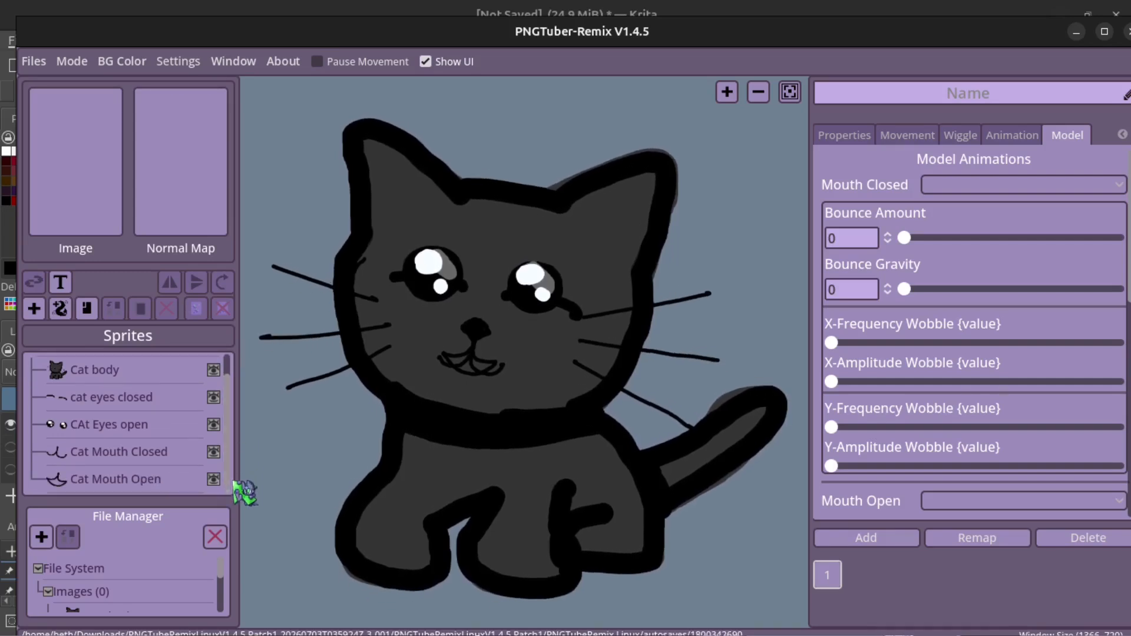
pyautogui.click(129, 427)
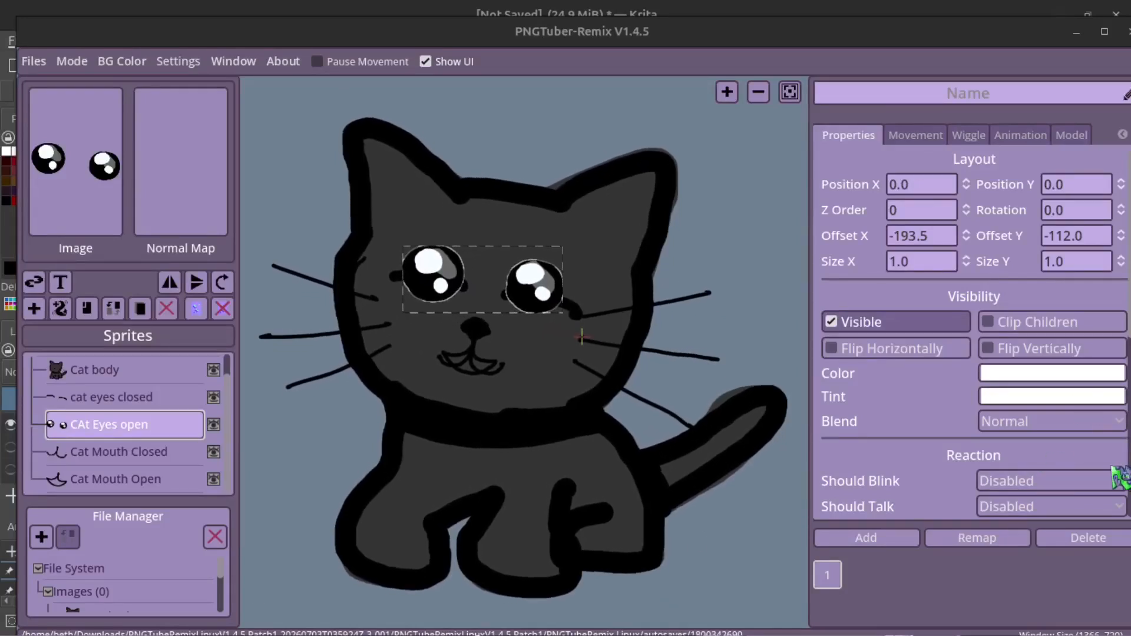
pyautogui.scroll(-4, 975, 333)
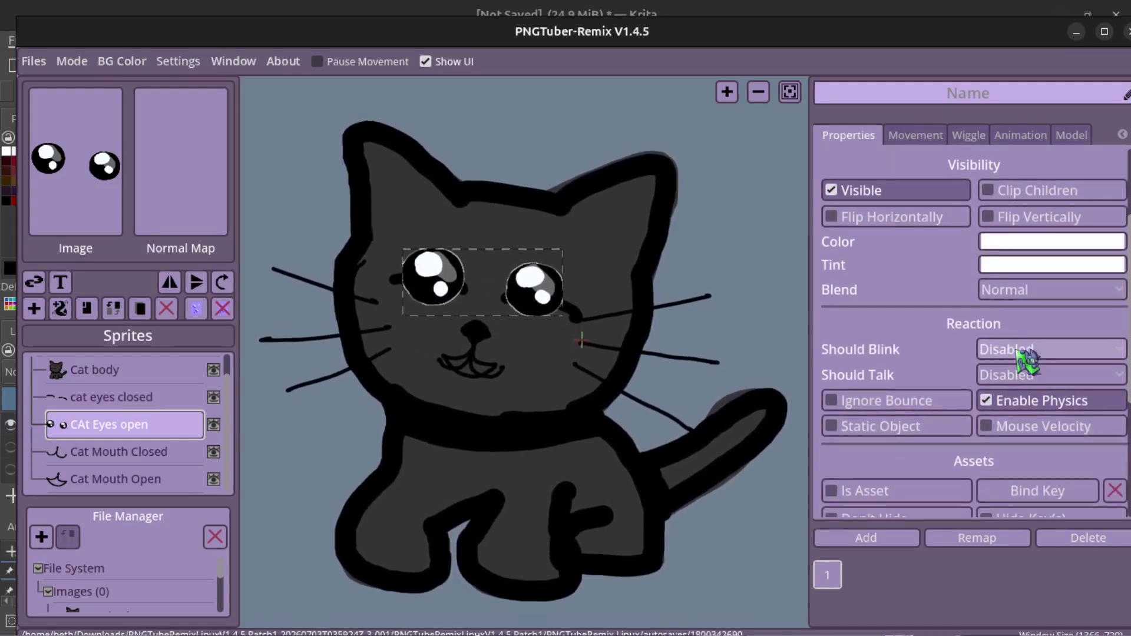
pyautogui.click(1019, 352)
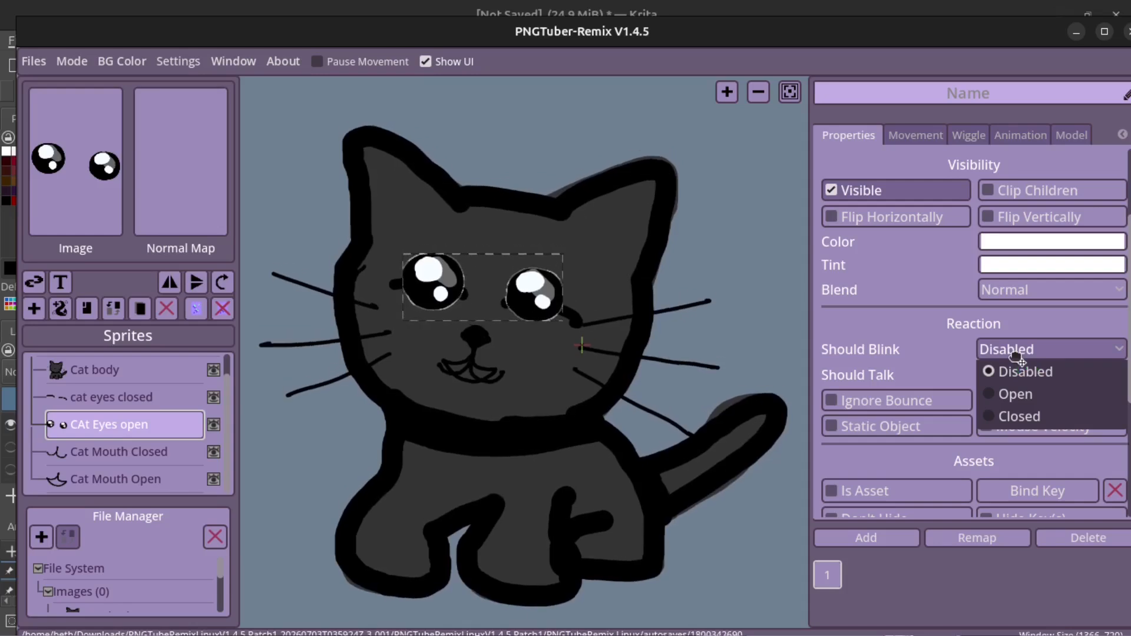
pyautogui.click(1030, 396)
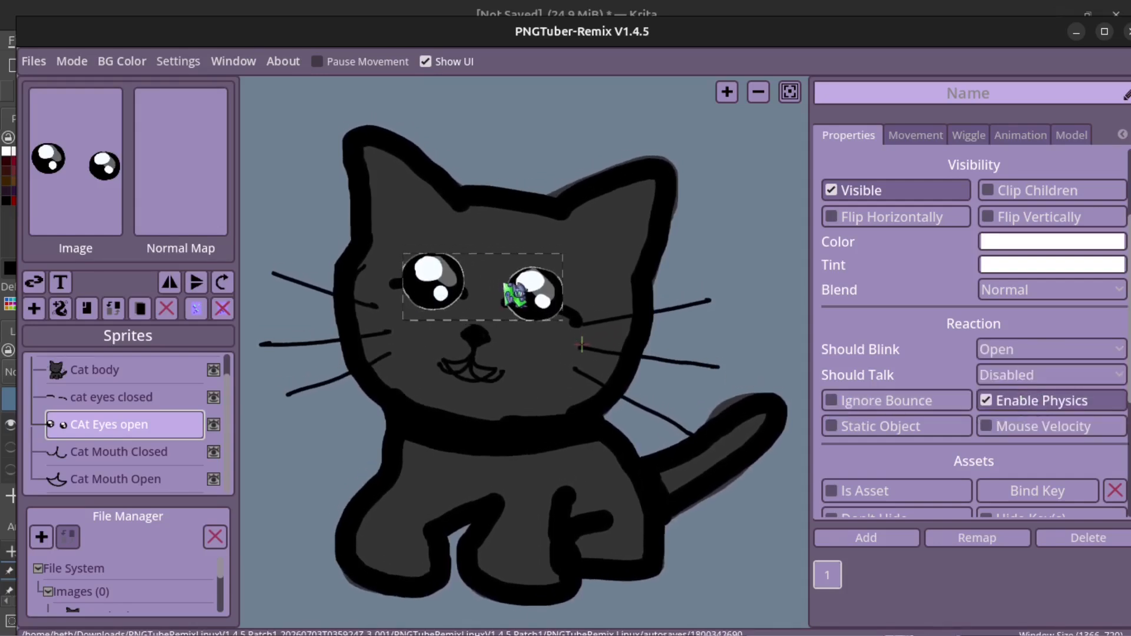
pyautogui.click(163, 400)
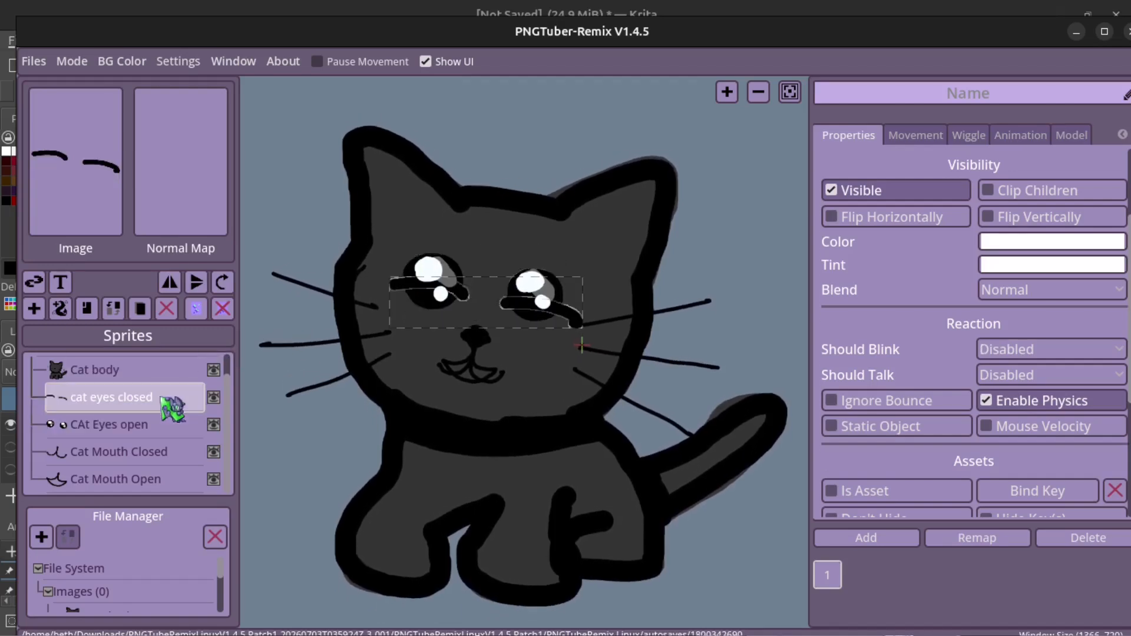
pyautogui.click(1018, 352)
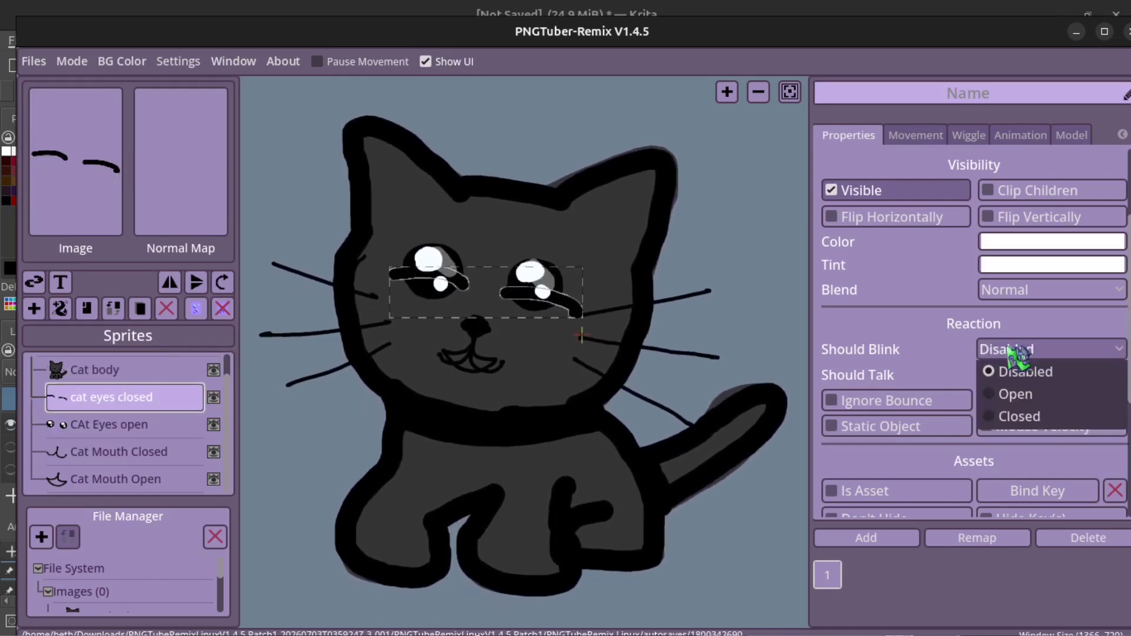
pyautogui.click(1024, 416)
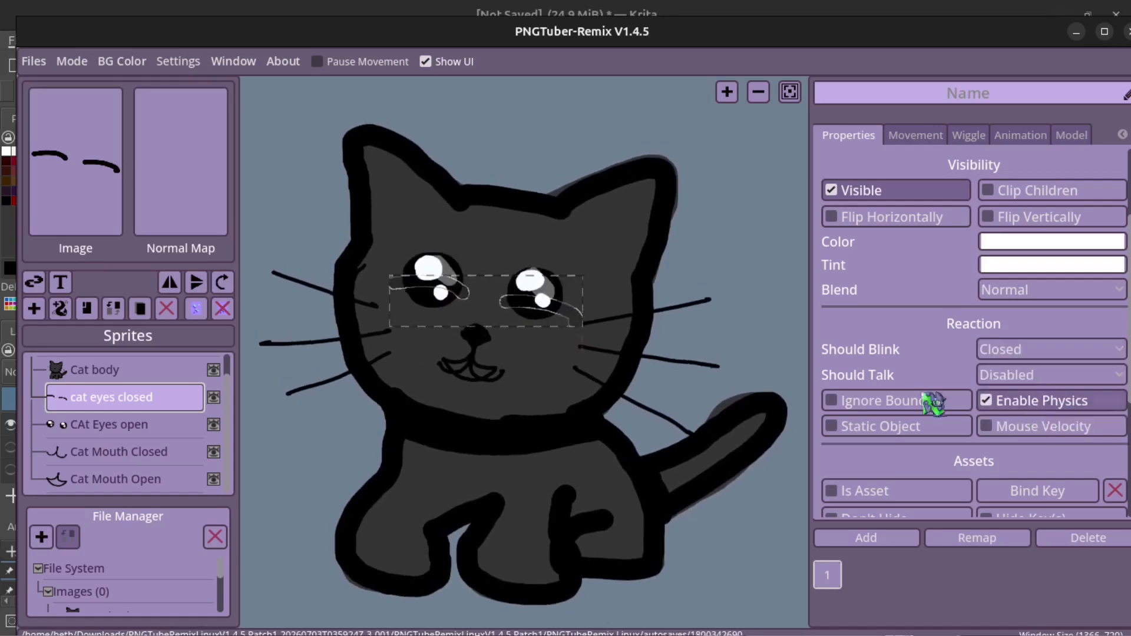
# Step: Set Should Talk to Closed for the closed-mouth sprite and to Open for the open-mouth sprite
pyautogui.click(147, 457)
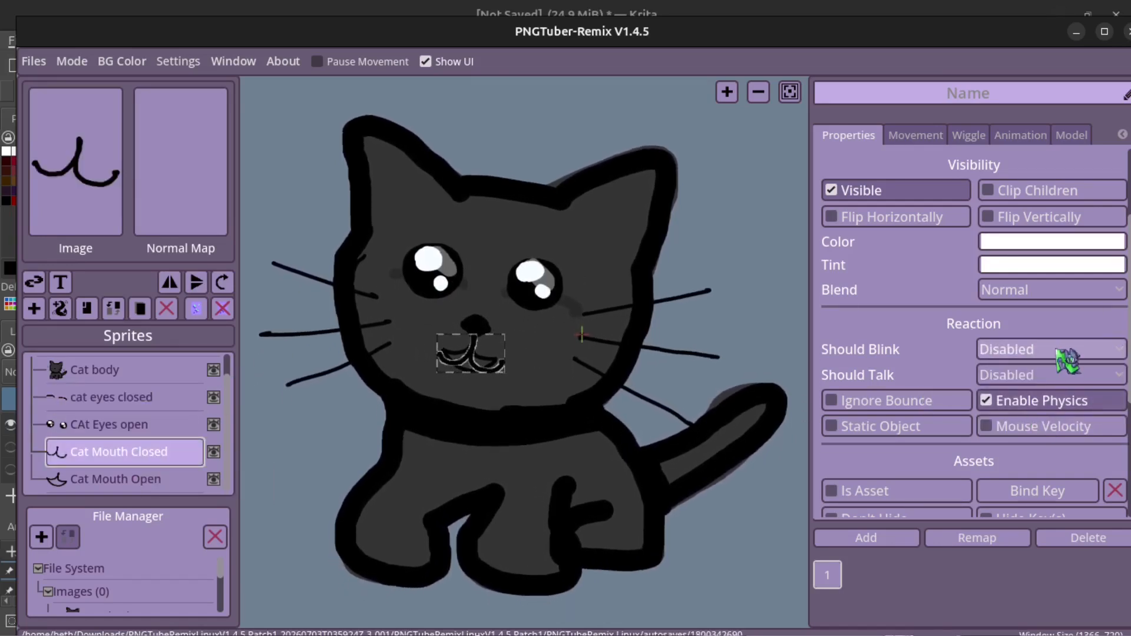
pyautogui.click(1030, 375)
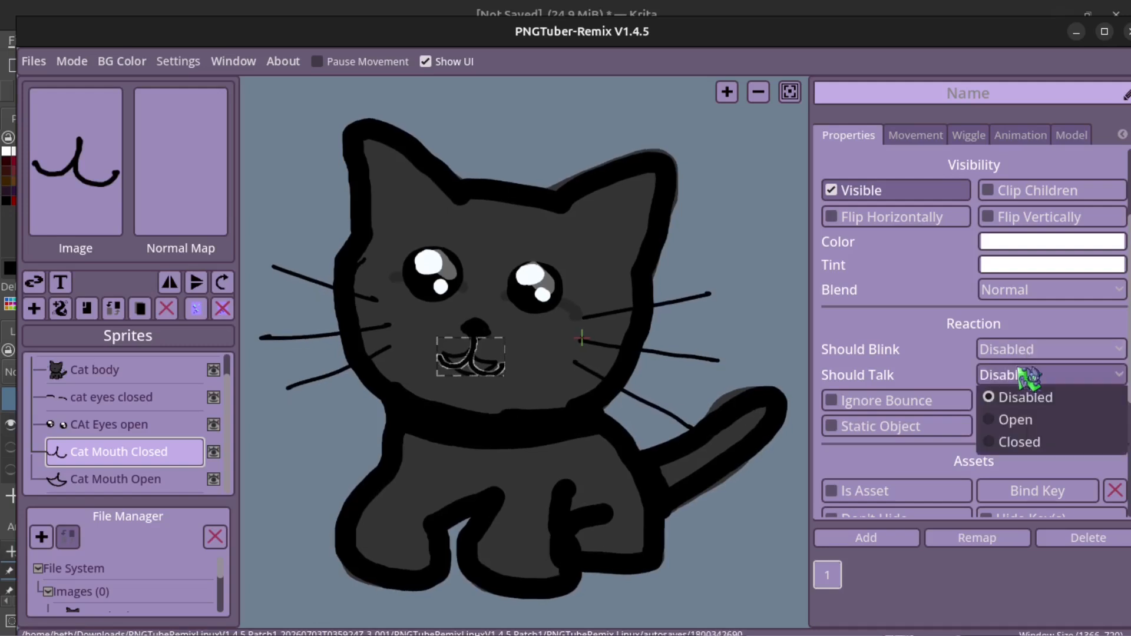
pyautogui.click(1025, 441)
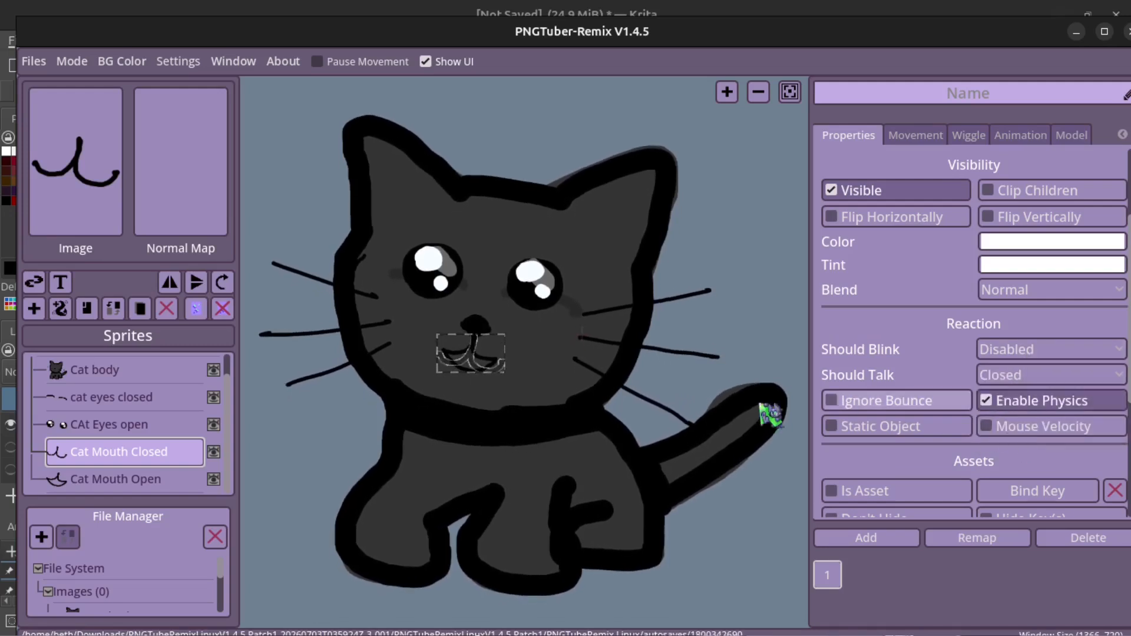
pyautogui.click(144, 480)
pyautogui.click(995, 374)
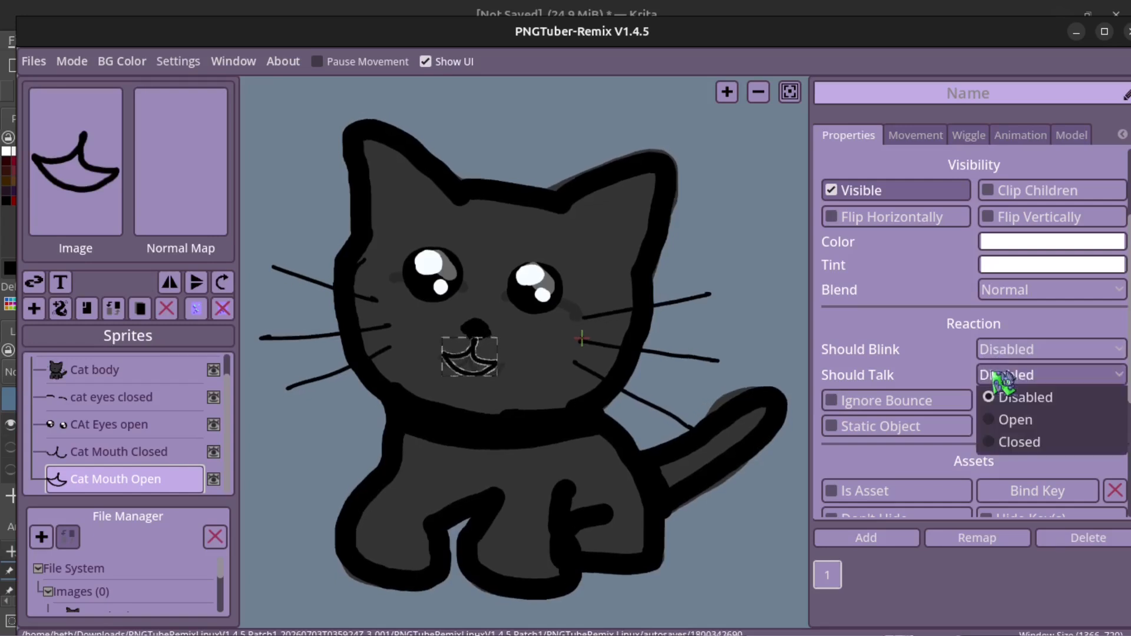
pyautogui.click(1028, 418)
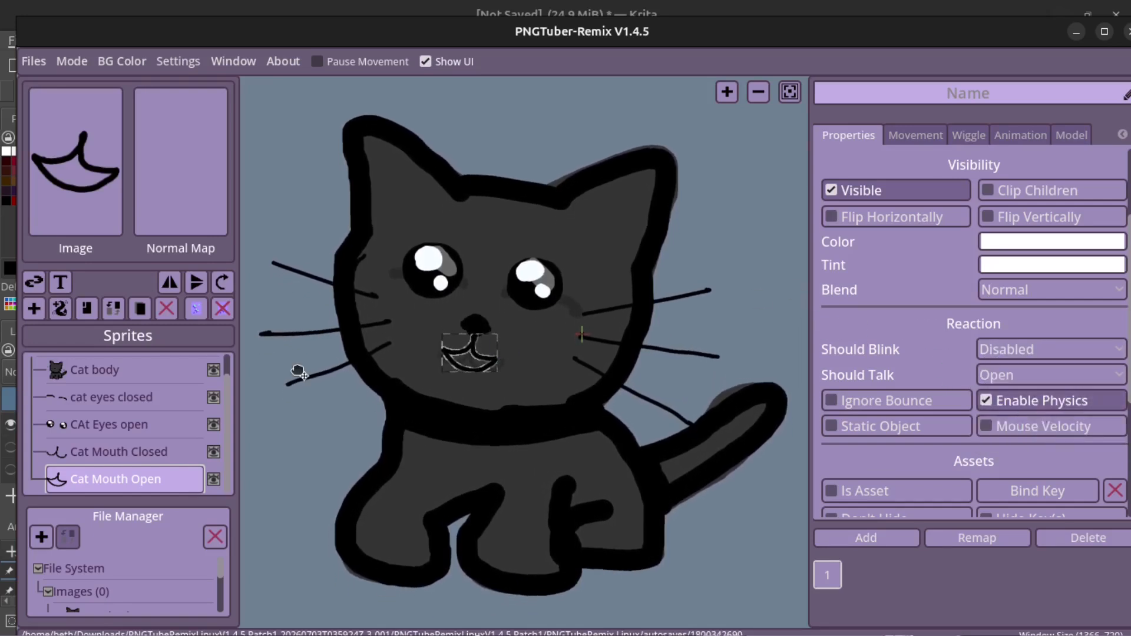
# Step: Select the Cat body sprite and turn off Auto-Save in the model settings
pyautogui.click(148, 371)
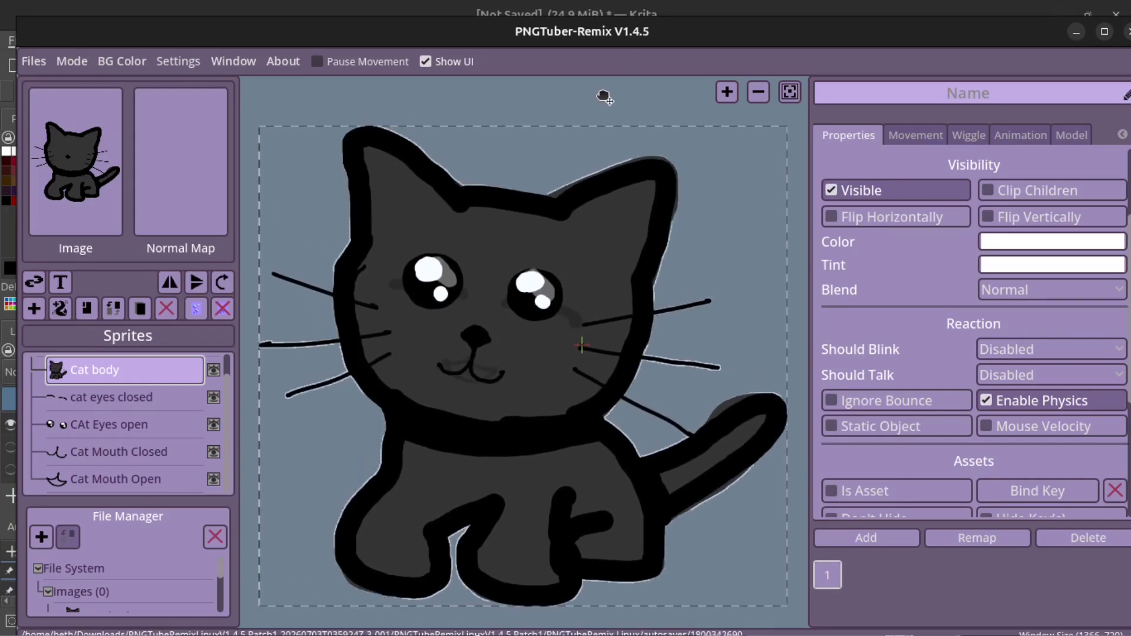
pyautogui.scroll(-3, 604, 97)
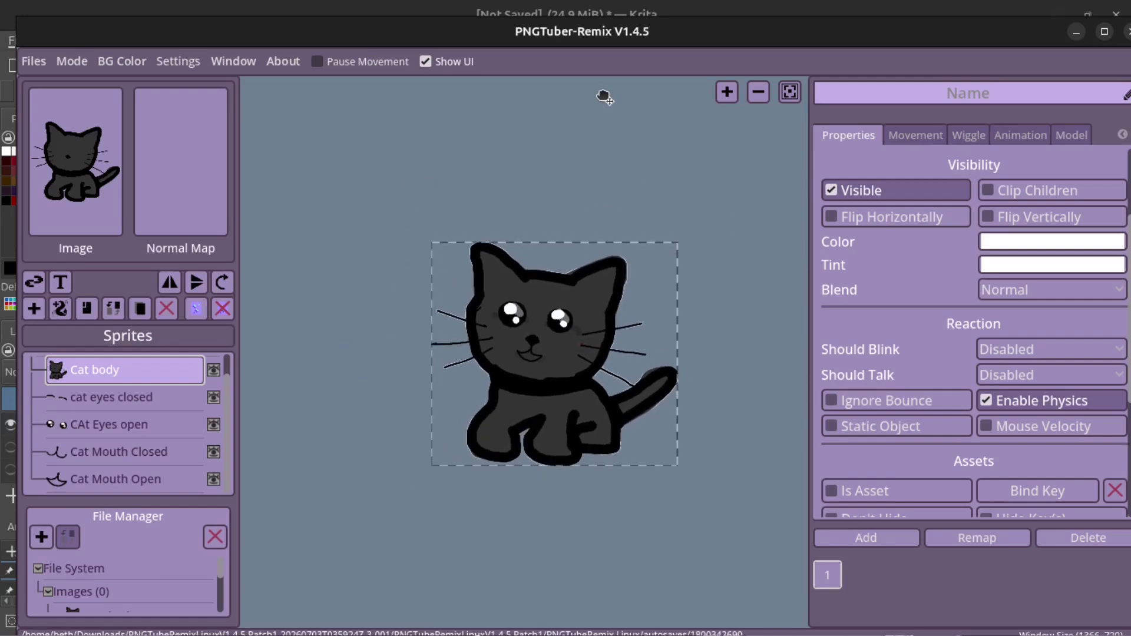
pyautogui.click(185, 65)
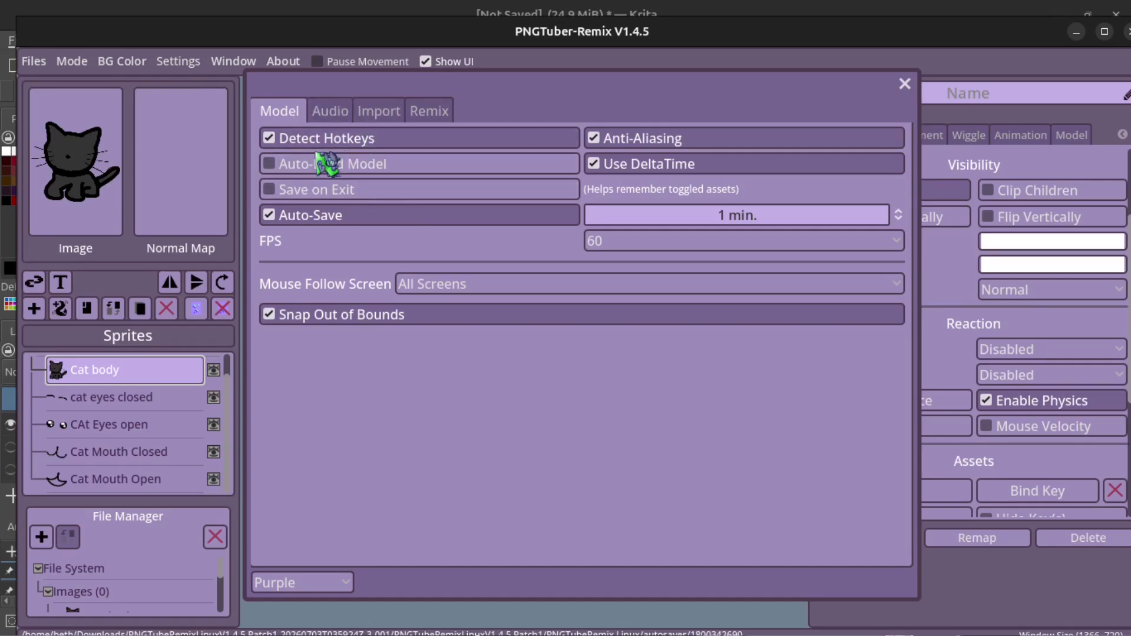
pyautogui.click(327, 217)
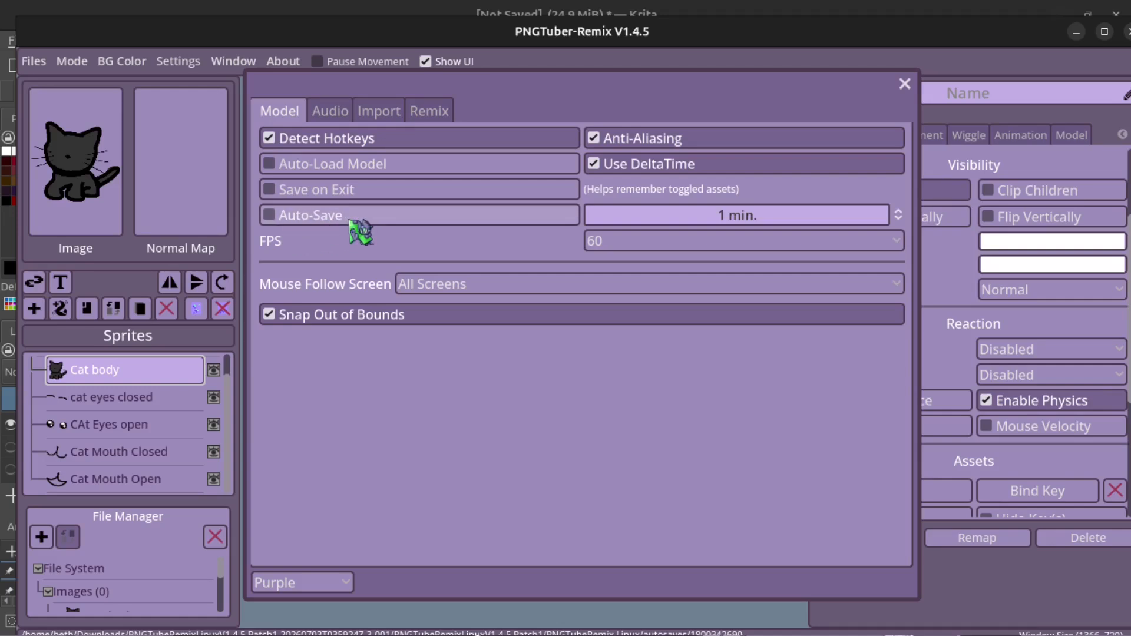
# Step: In the audio settings, raise the microphone Volume threshold to a little past the middle of its range, and close the settings
pyautogui.click(329, 112)
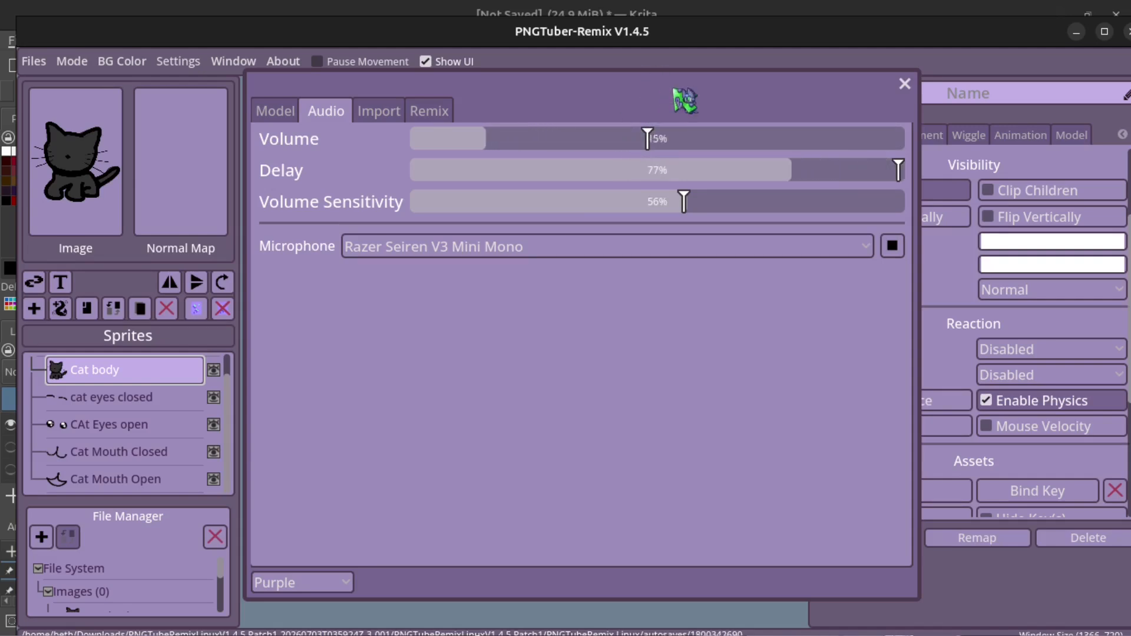
pyautogui.moveTo(790, 83); pyautogui.dragTo(300, 112)
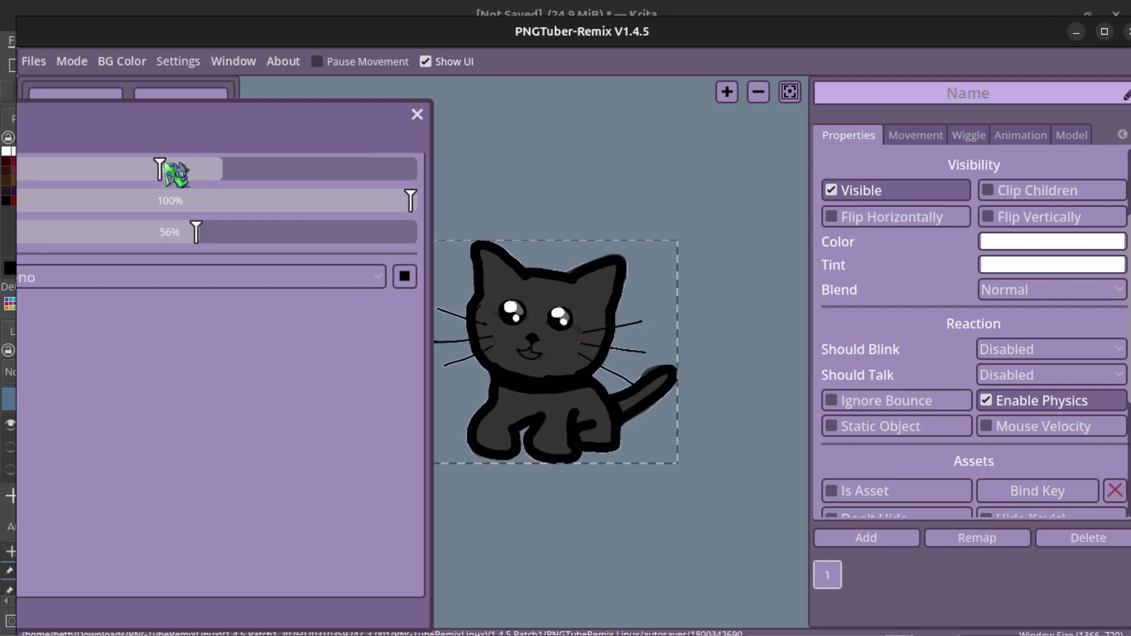
pyautogui.click(198, 170)
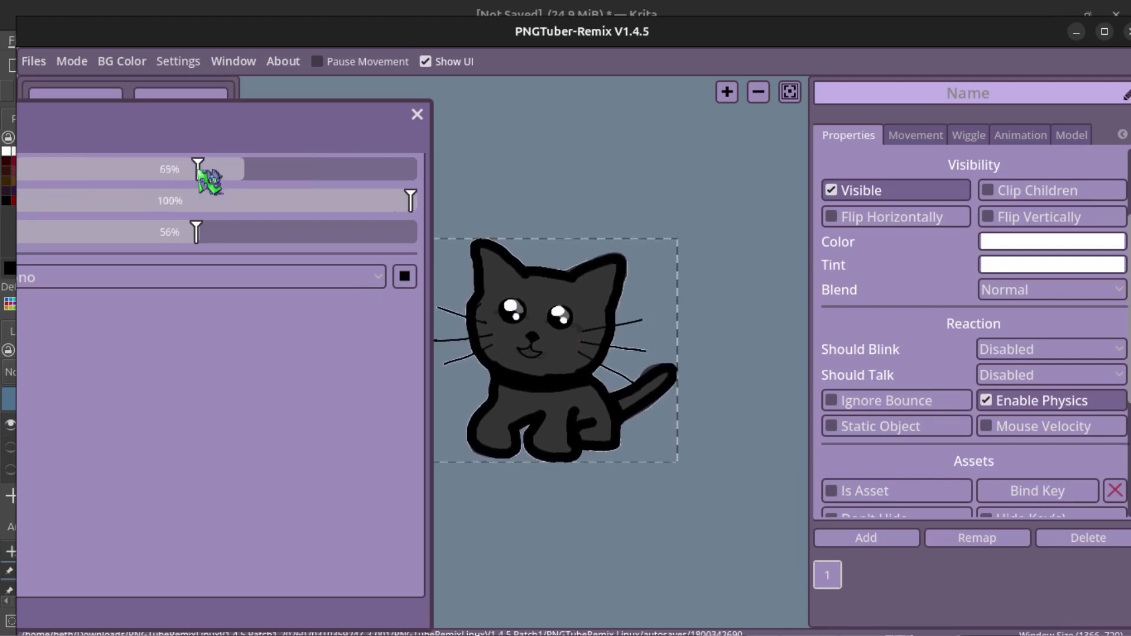
pyautogui.click(223, 170)
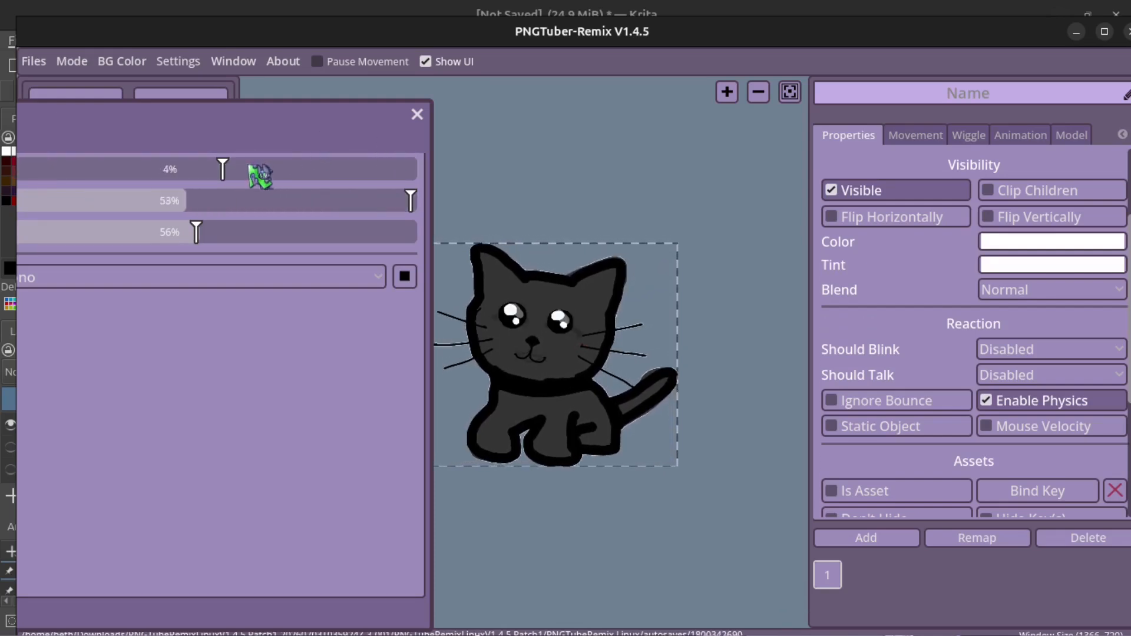
pyautogui.moveTo(227, 165); pyautogui.dragTo(230, 164)
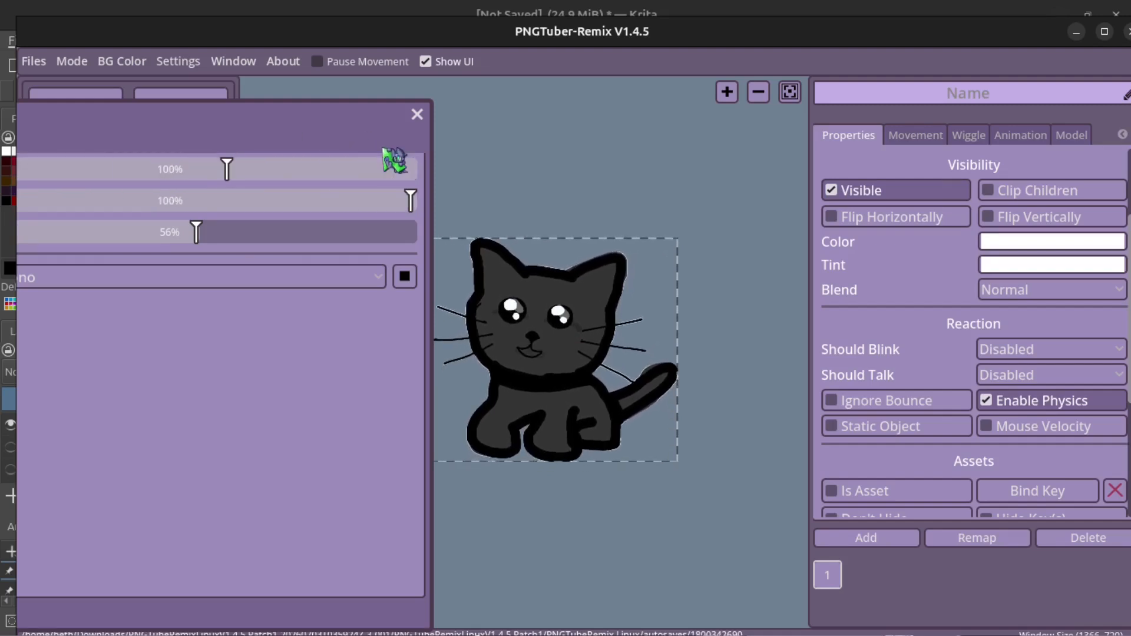
pyautogui.click(417, 114)
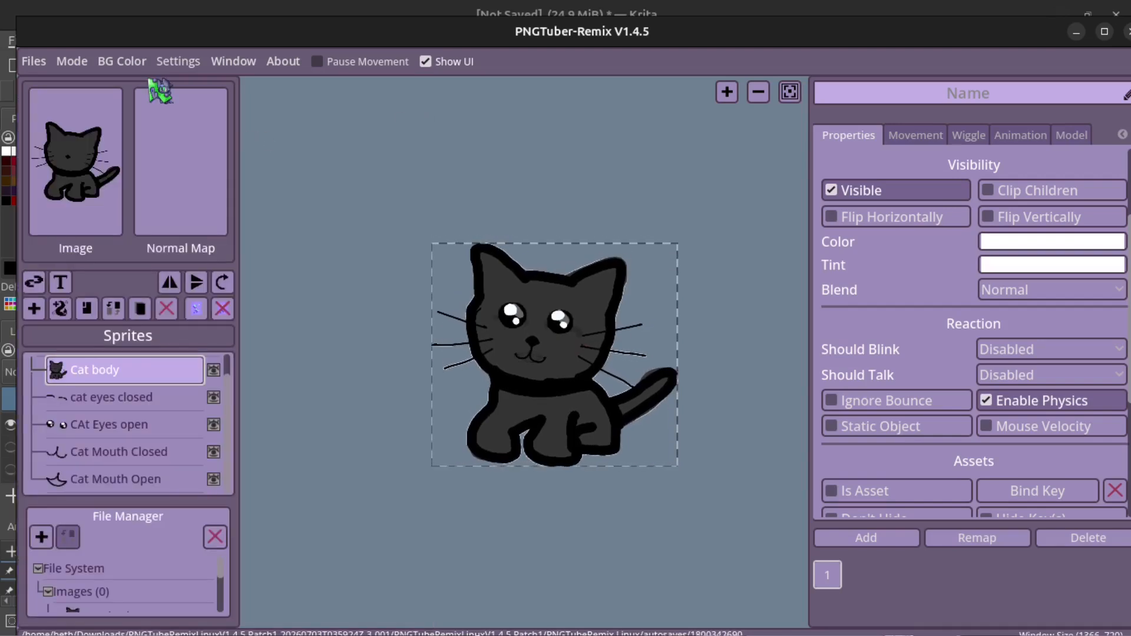
# Step: Switch the stream session to Streamer (WIP)
pyautogui.click(69, 63)
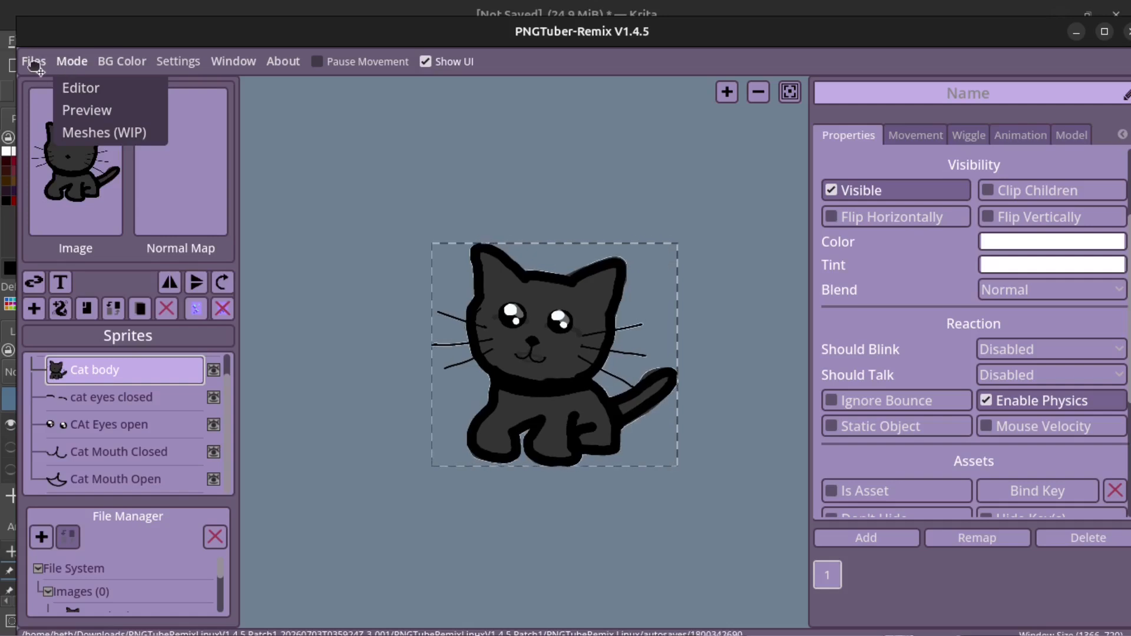
pyautogui.click(34, 65)
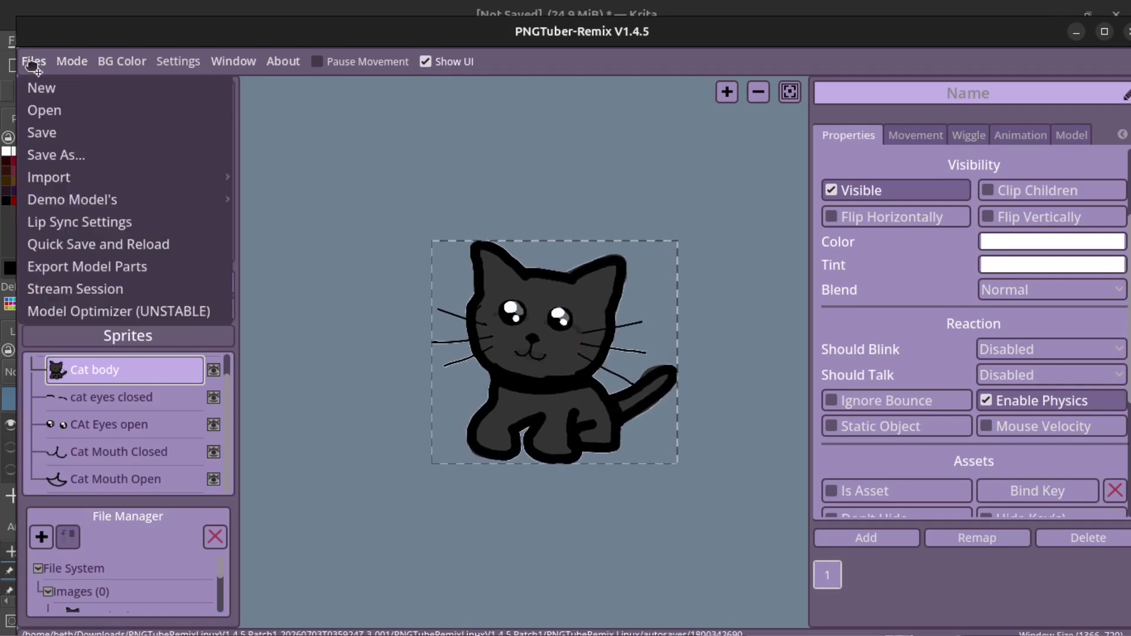
pyautogui.click(109, 289)
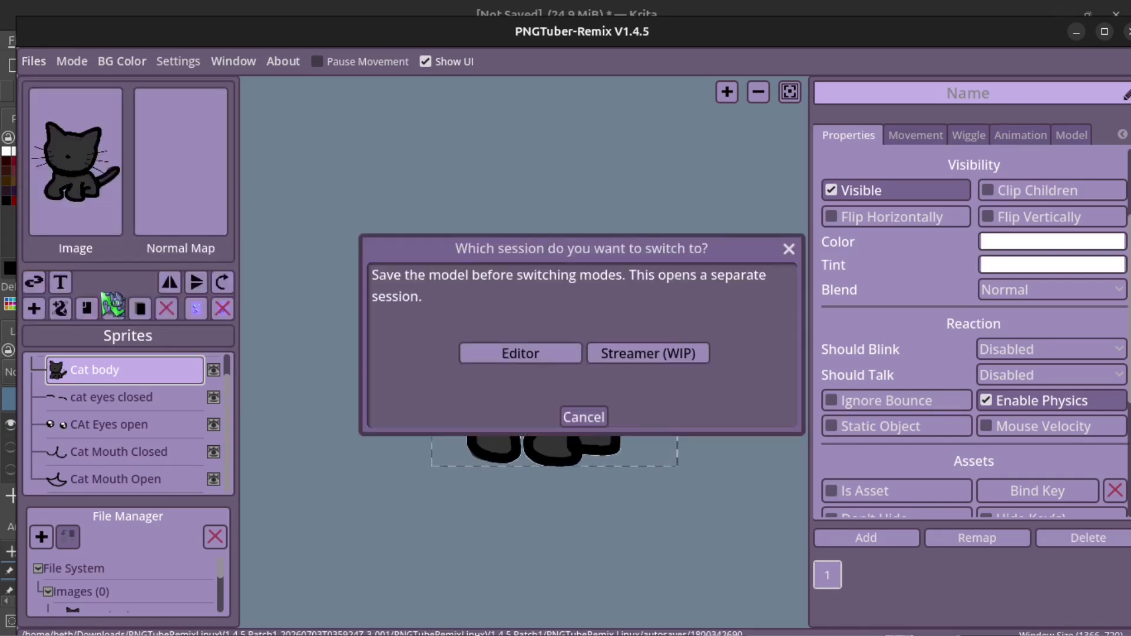
pyautogui.click(648, 354)
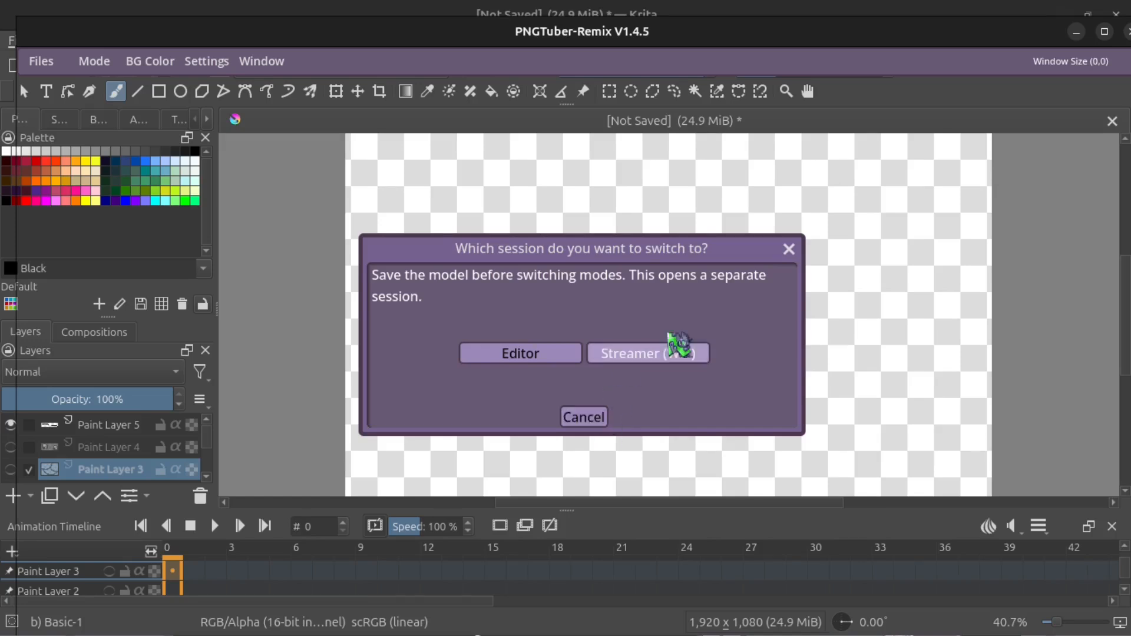
# Step: Dismiss the session prompt and switch back to the Editor session
pyautogui.click(790, 249)
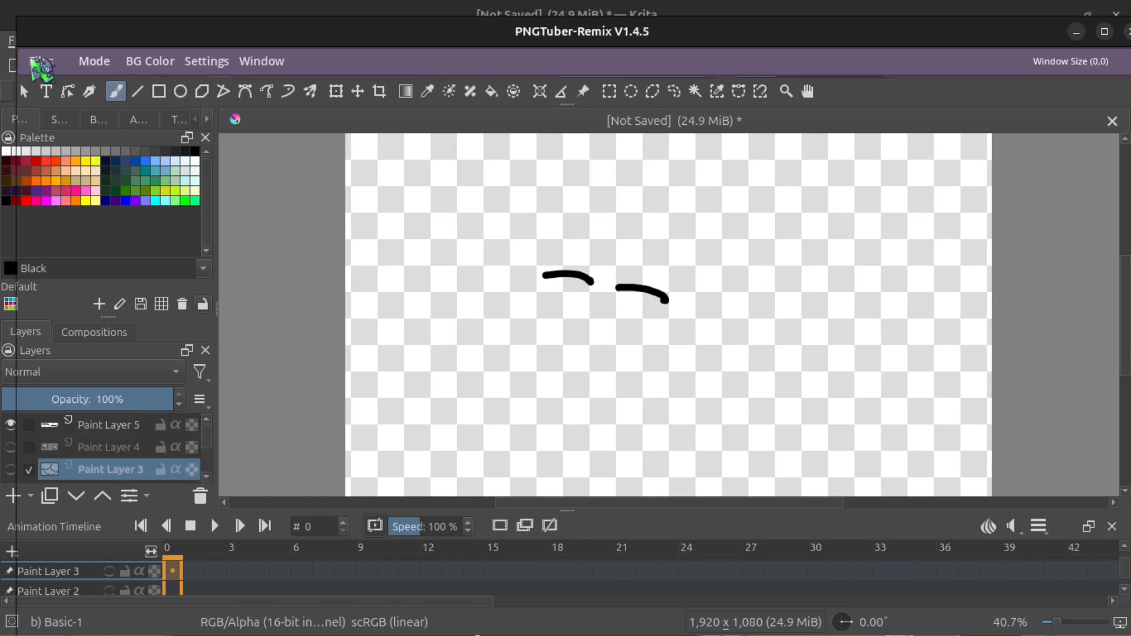
pyautogui.click(41, 62)
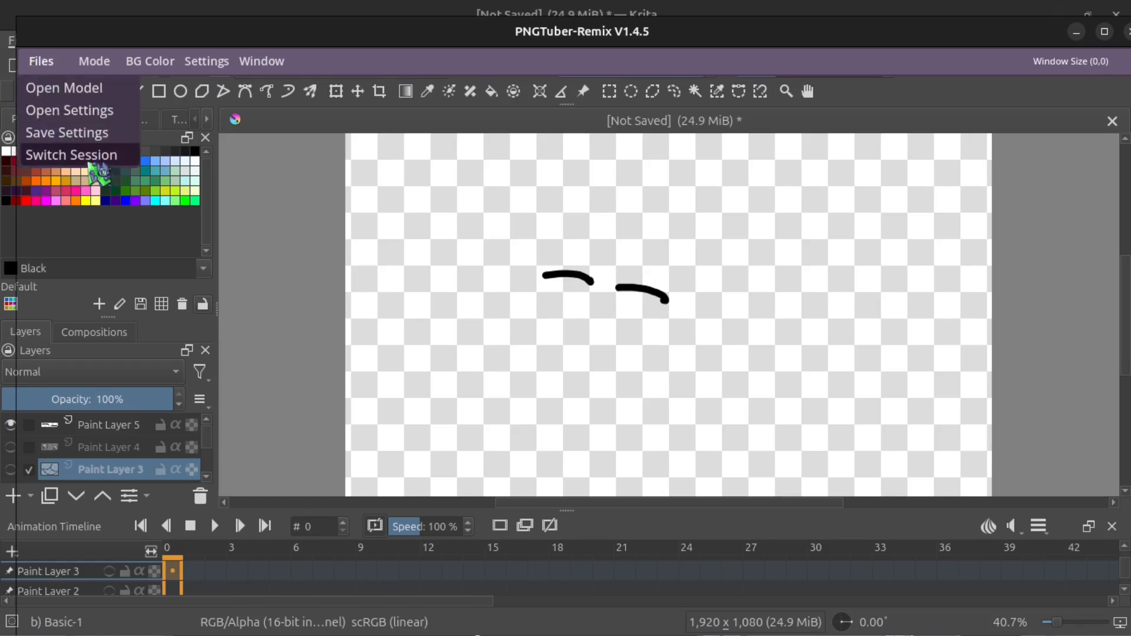
pyautogui.click(71, 155)
pyautogui.click(498, 354)
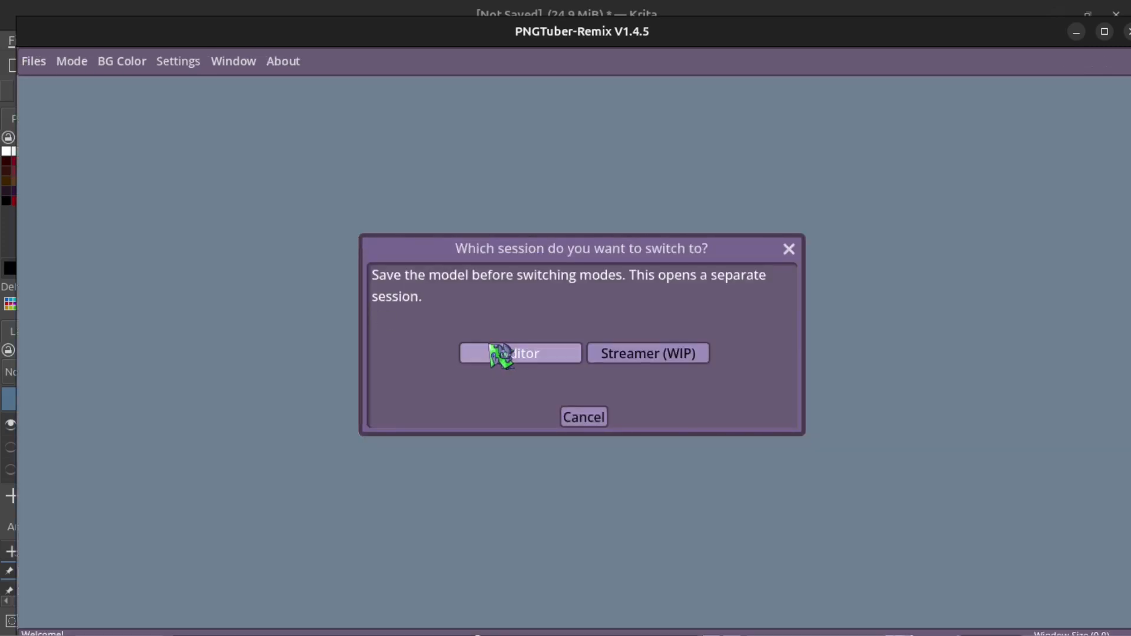
# Step: Dismiss the session prompt and switch the program mode to Editor
pyautogui.moveTo(548, 236); pyautogui.dragTo(978, 476)
pyautogui.moveTo(912, 459); pyautogui.dragTo(694, 288)
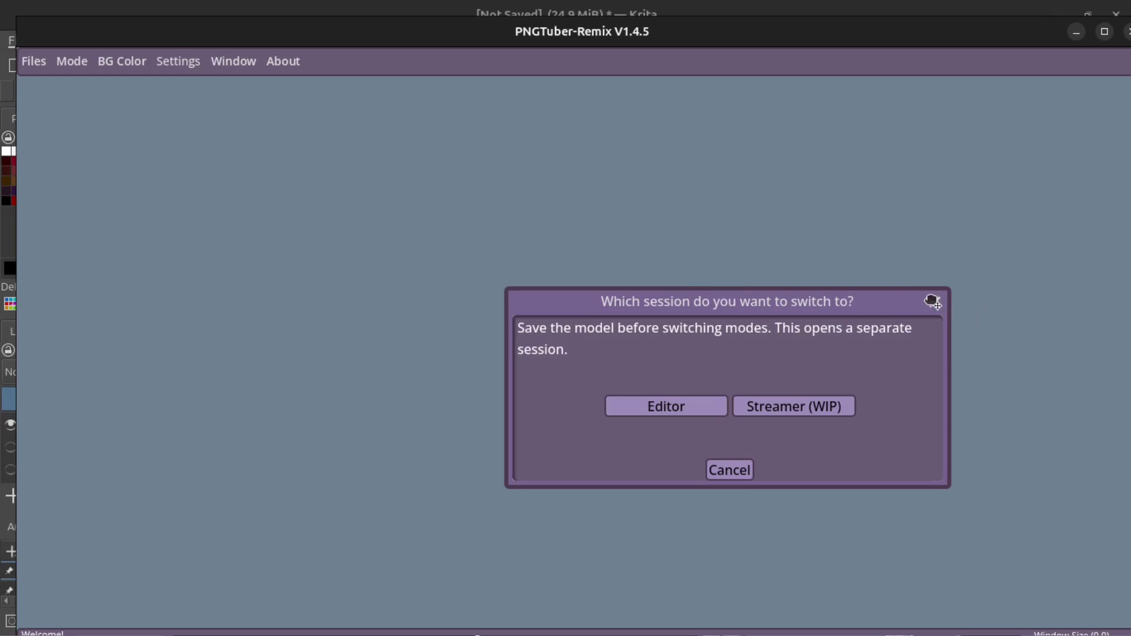
pyautogui.click(932, 301)
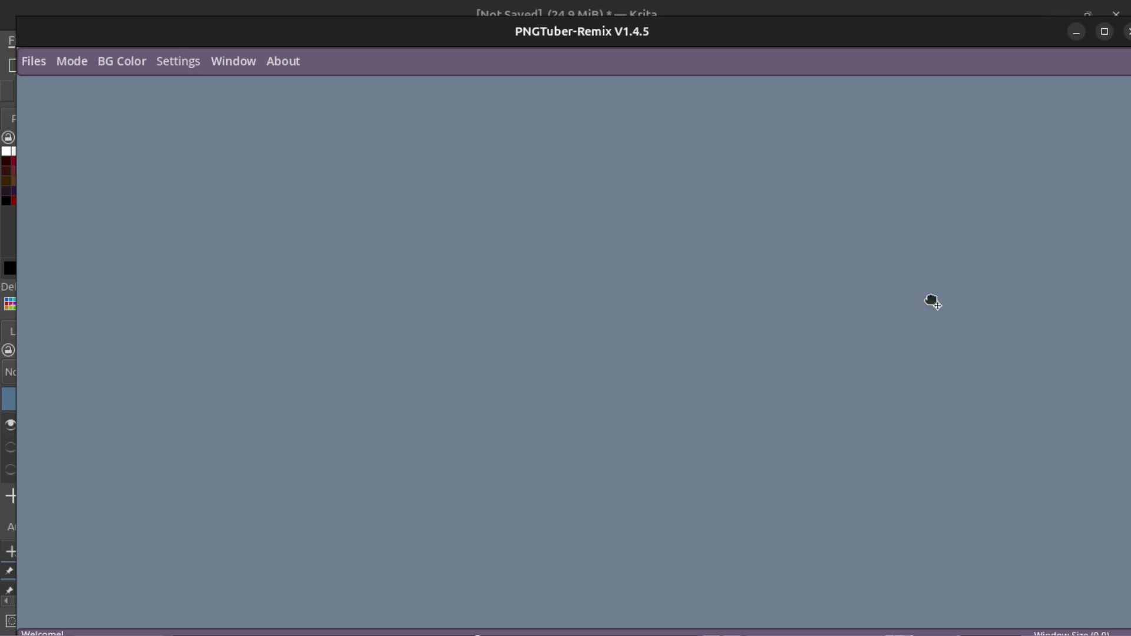
pyautogui.click(36, 62)
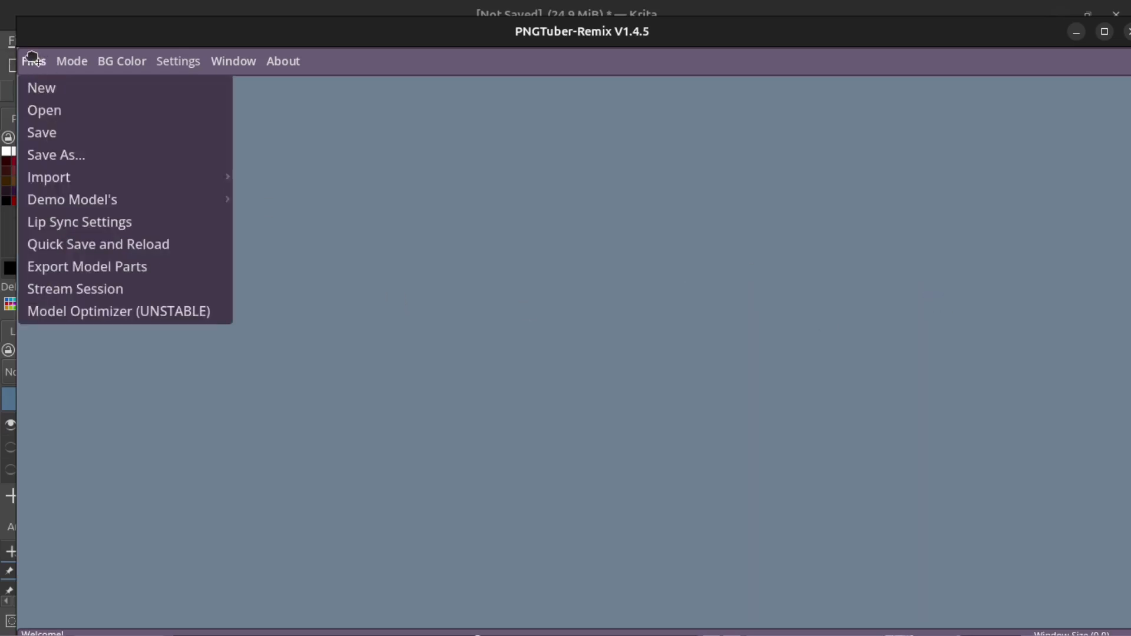
pyautogui.click(32, 58)
pyautogui.click(73, 63)
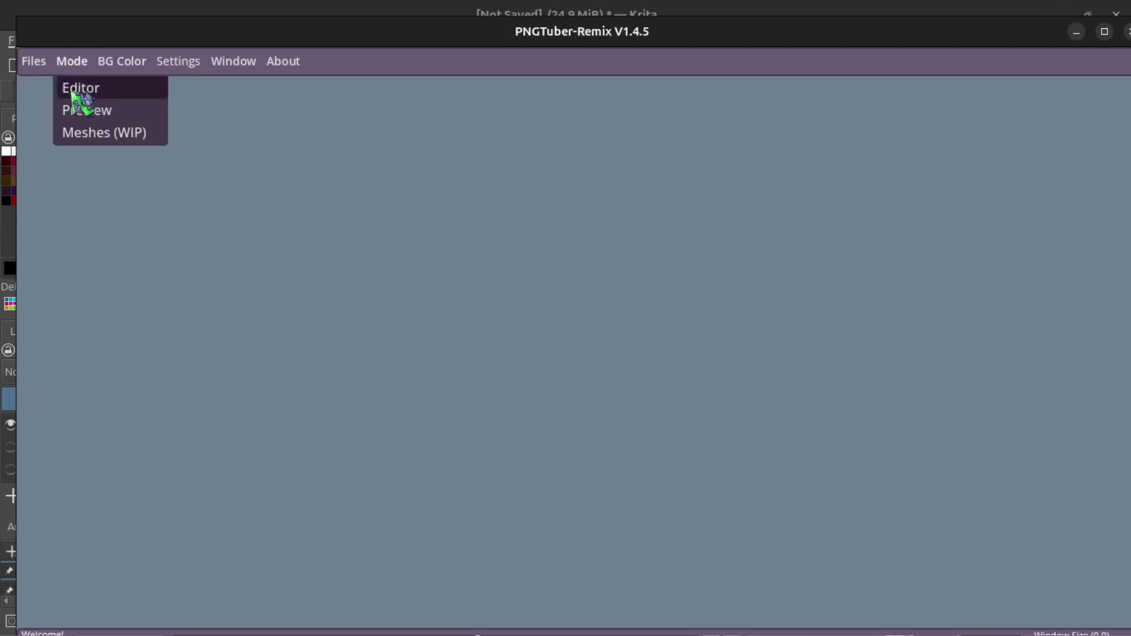
pyautogui.click(73, 93)
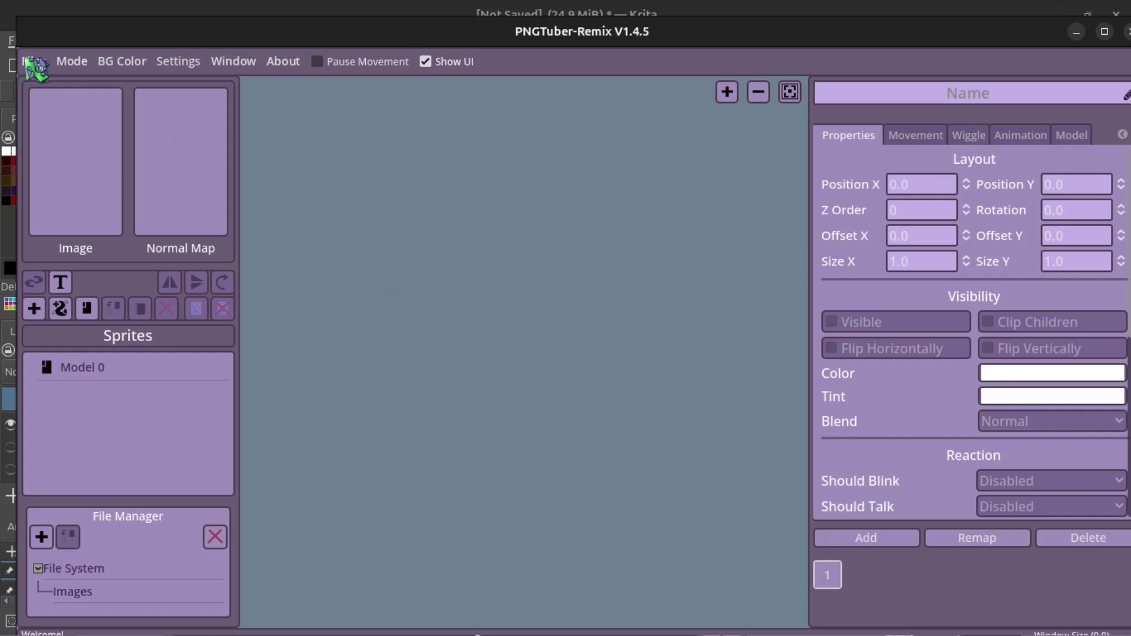
# Step: Import the cat sprites into the empty model, trimming them and keeping Offset Imported Sprite enabled
pyautogui.click(31, 62)
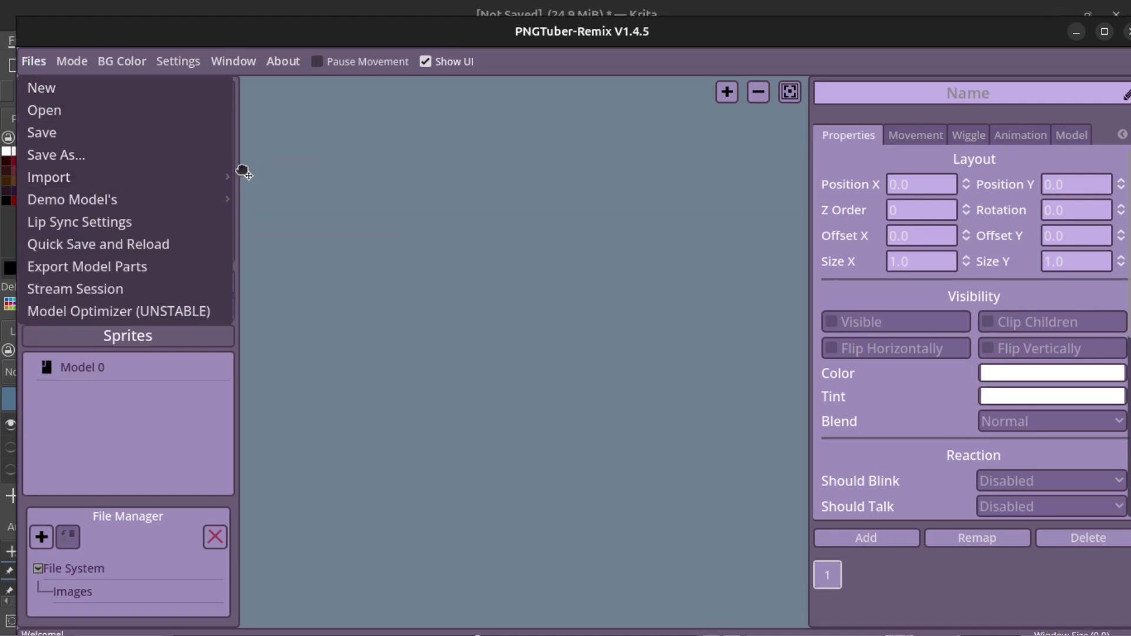
pyautogui.moveTo(179, 181)
pyautogui.click(266, 182)
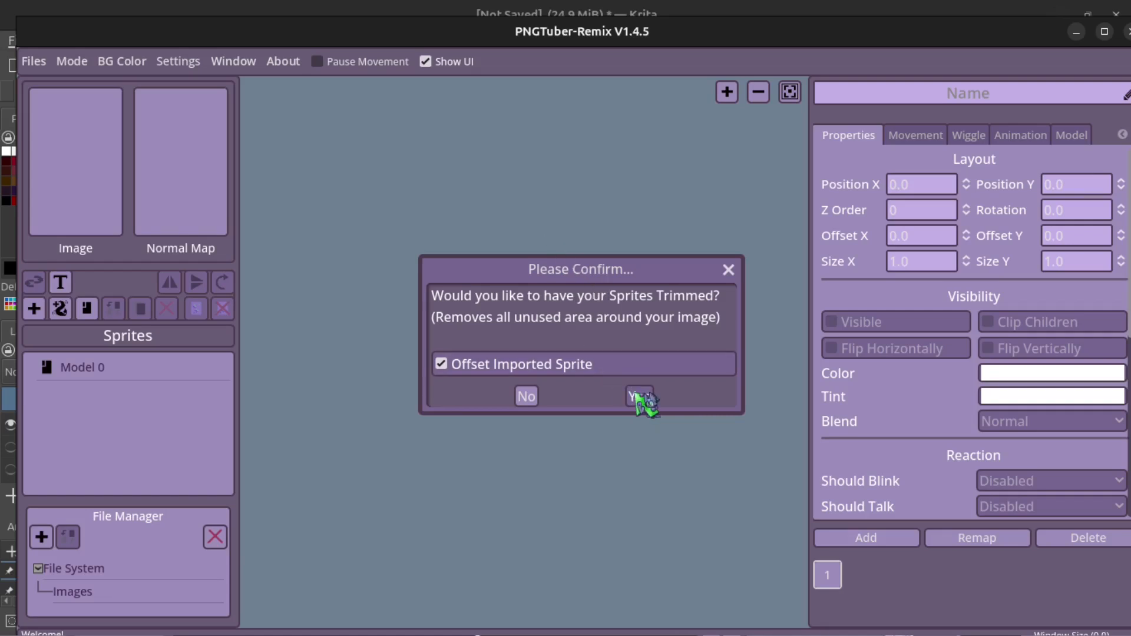
pyautogui.click(639, 396)
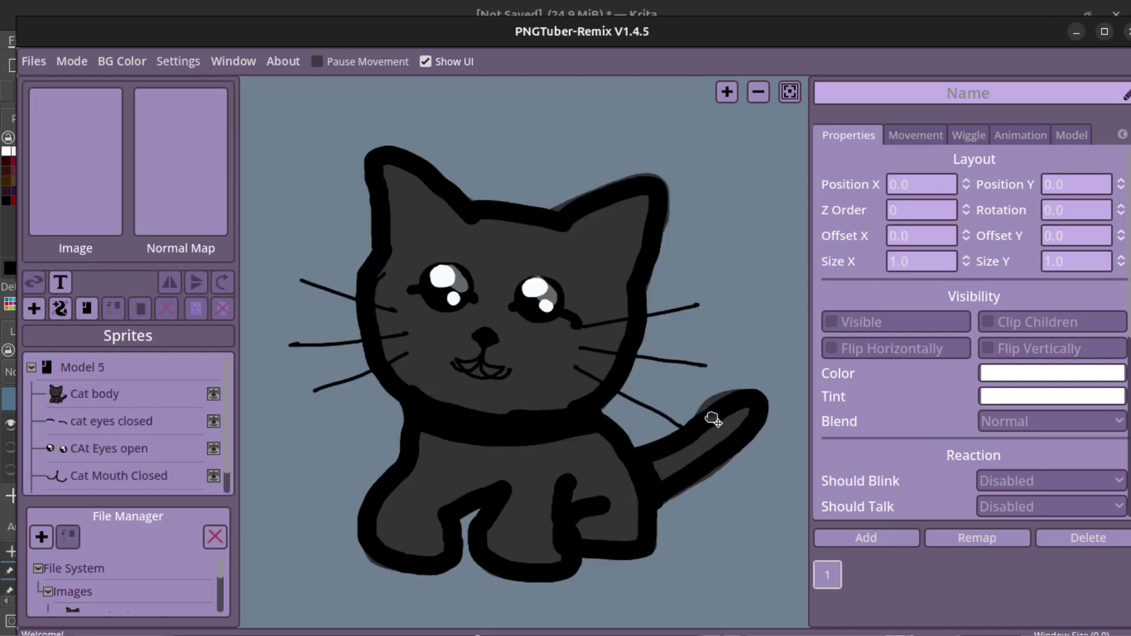
# Step: Save the imported cat model and check the auto-save options in the model settings
pyautogui.click(33, 63)
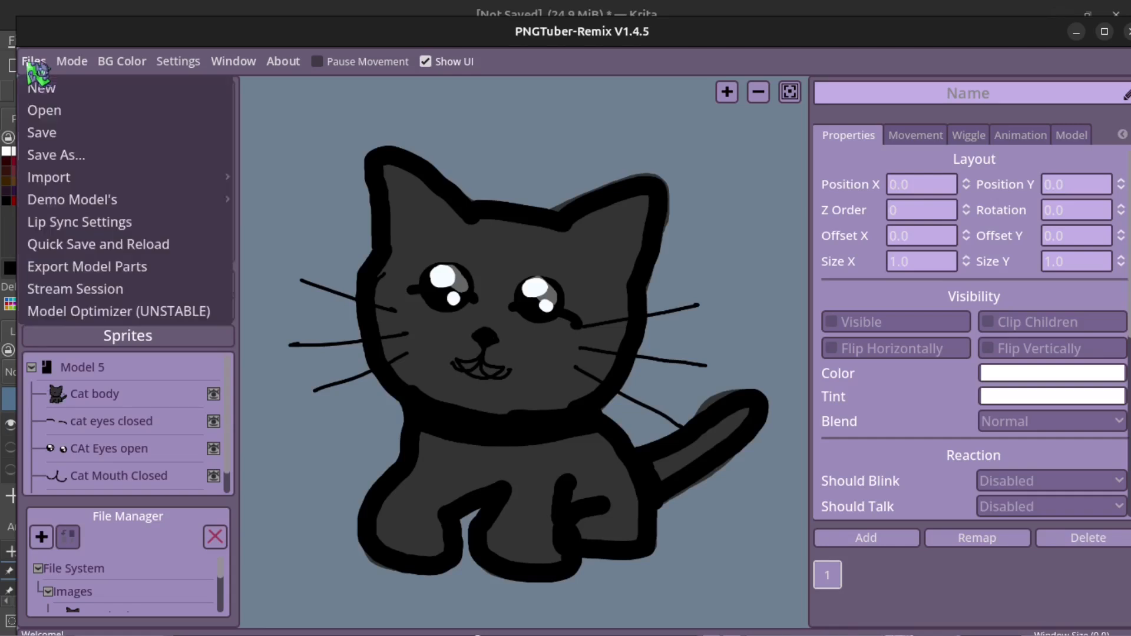
pyautogui.click(67, 141)
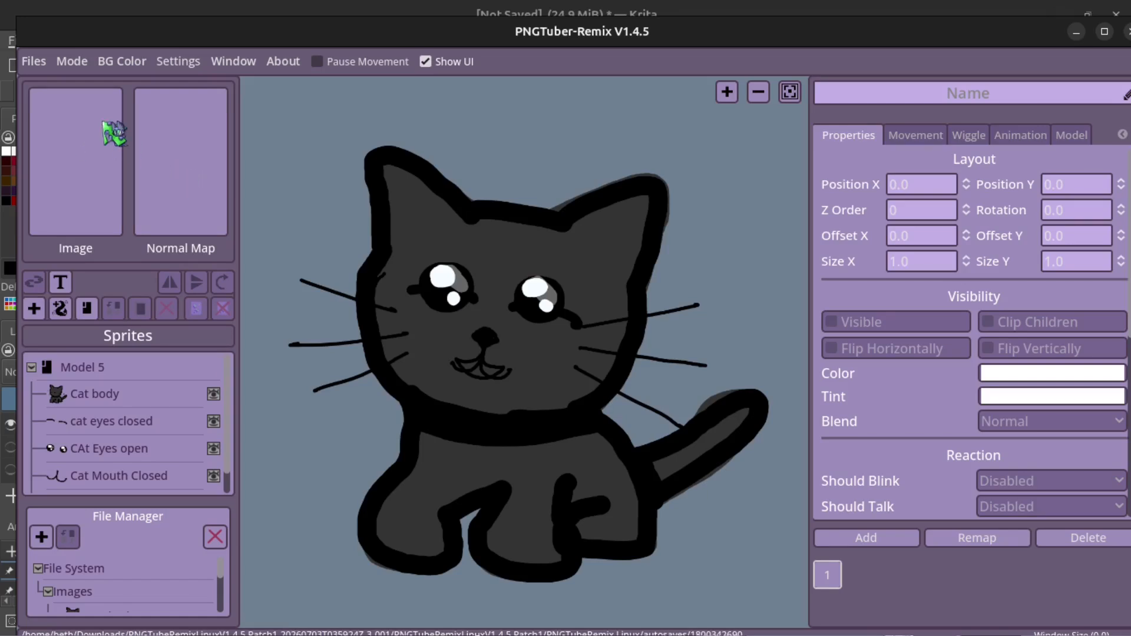
pyautogui.click(190, 61)
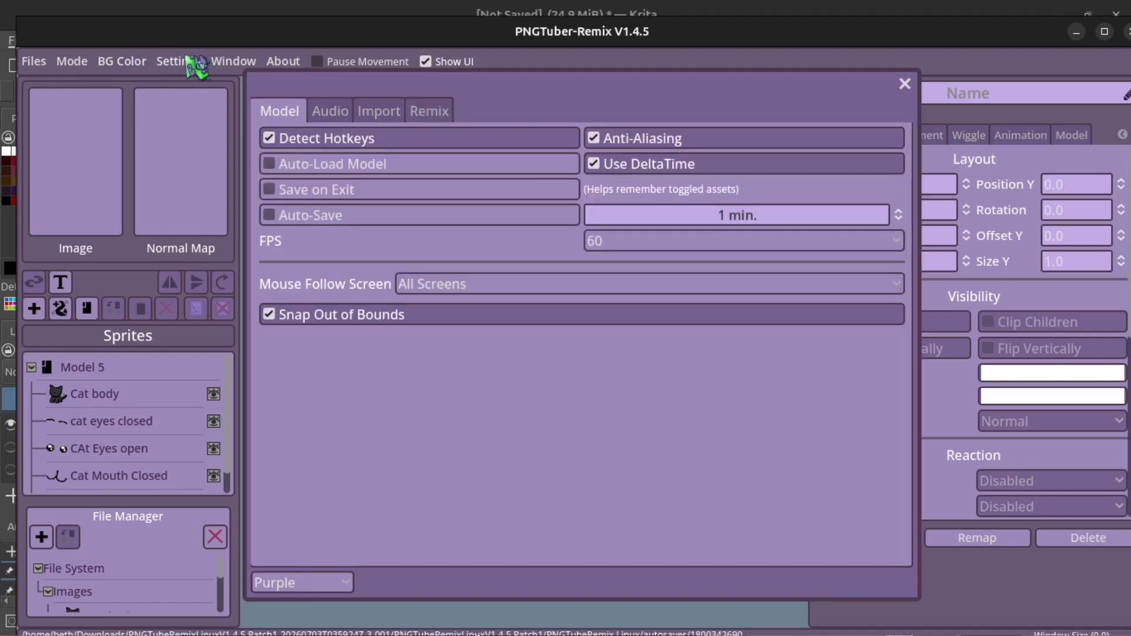
pyautogui.click(905, 84)
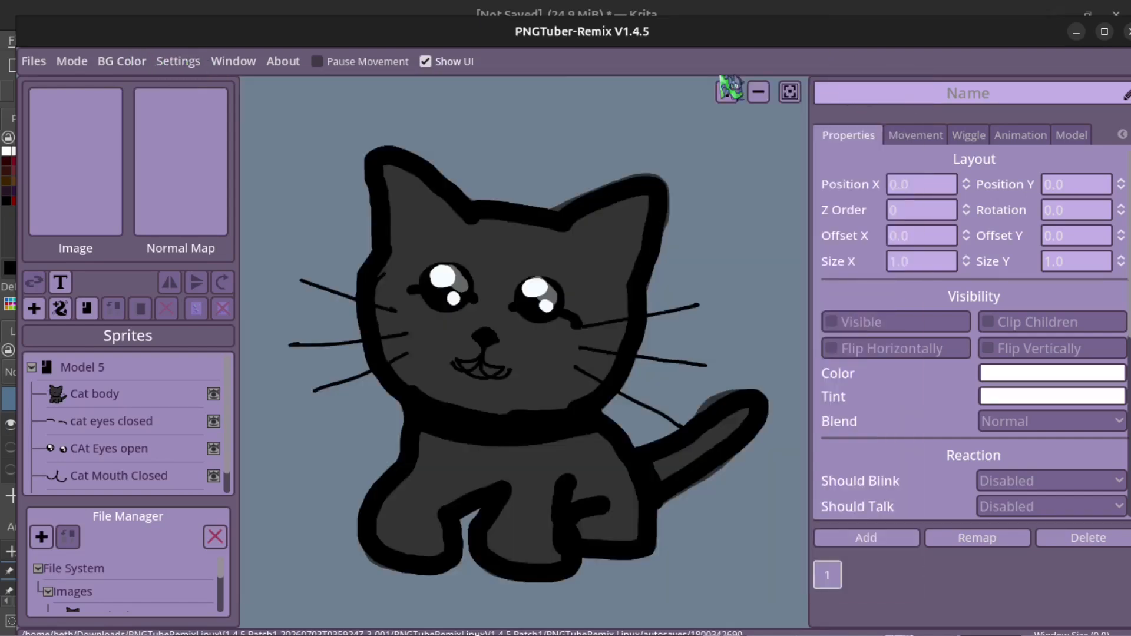
pyautogui.click(34, 61)
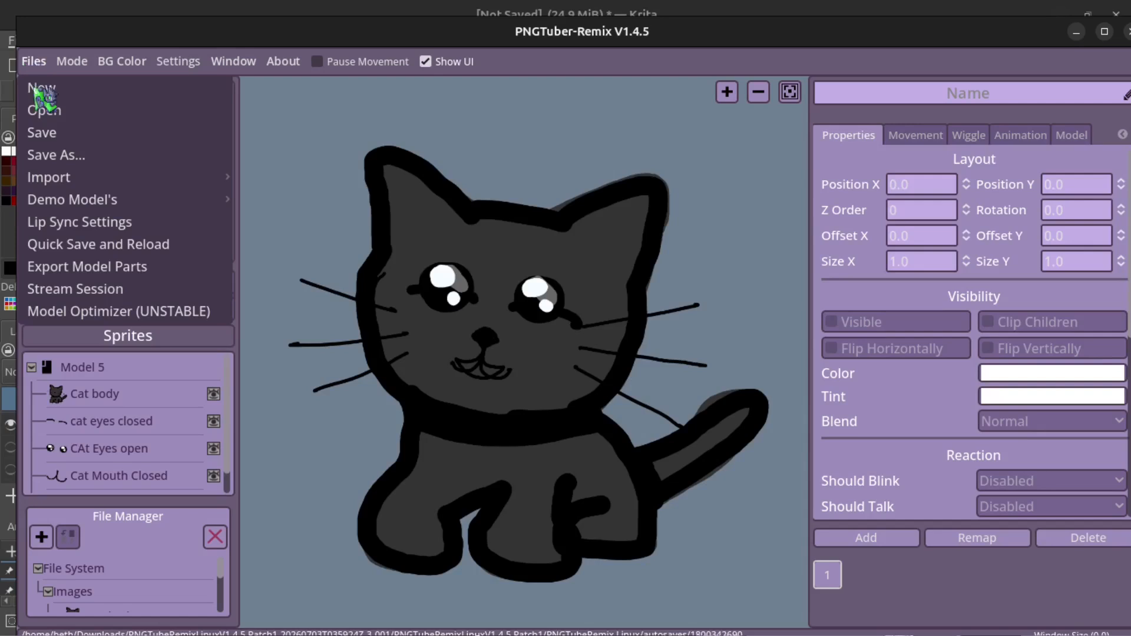
pyautogui.click(71, 131)
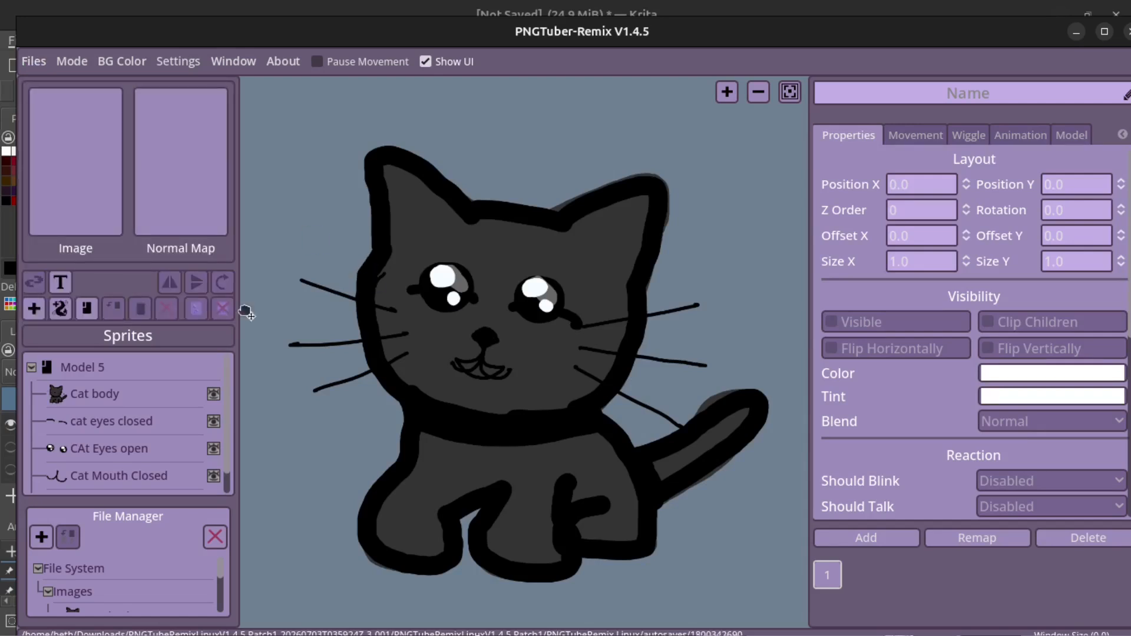
# Step: Set Should Talk to Closed for the Cat Mouth Closed sprite
pyautogui.click(143, 484)
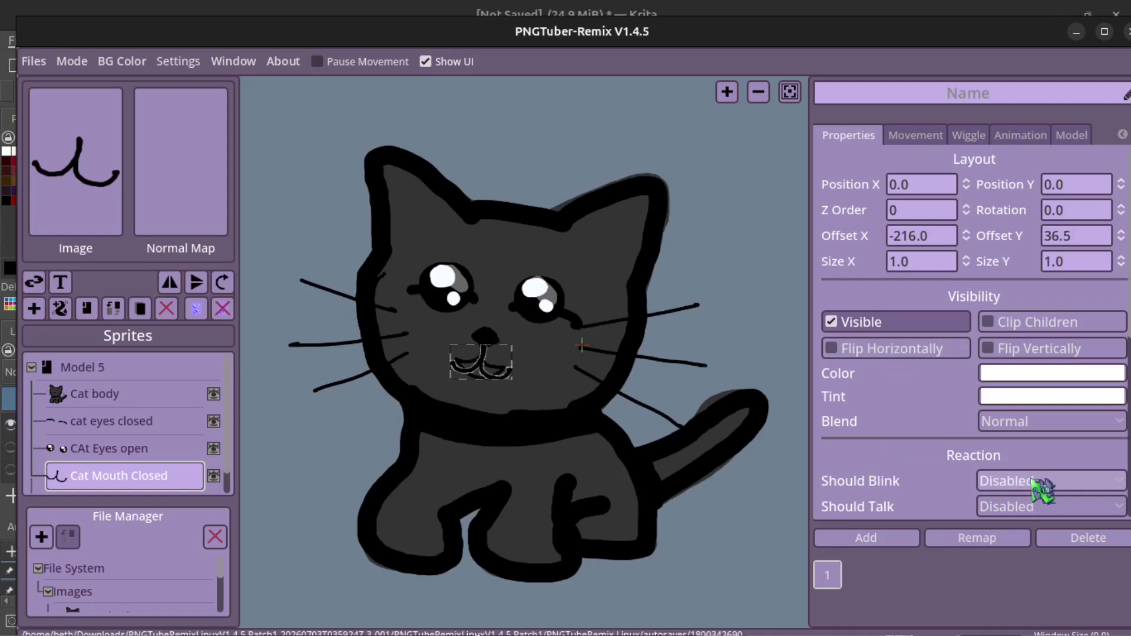
pyautogui.click(1040, 508)
pyautogui.click(1023, 573)
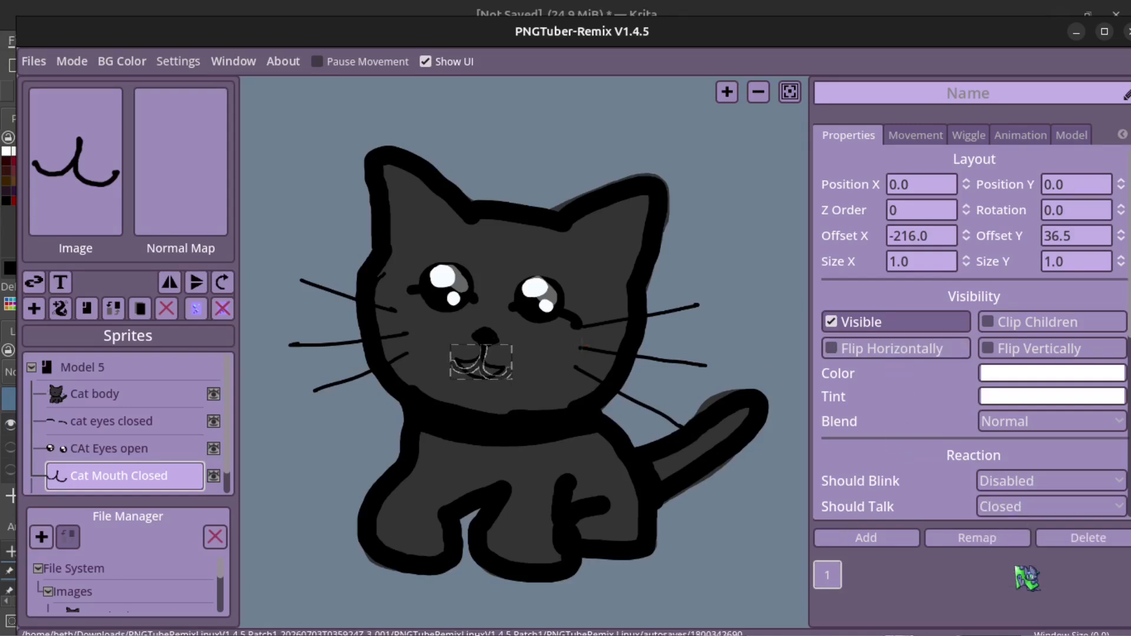
# Step: Set Should Blink to Open for the CAt Eyes open sprite and to Closed for the cat eyes closed sprite
pyautogui.moveTo(185, 454); pyautogui.dragTo(169, 462)
pyautogui.click(1003, 487)
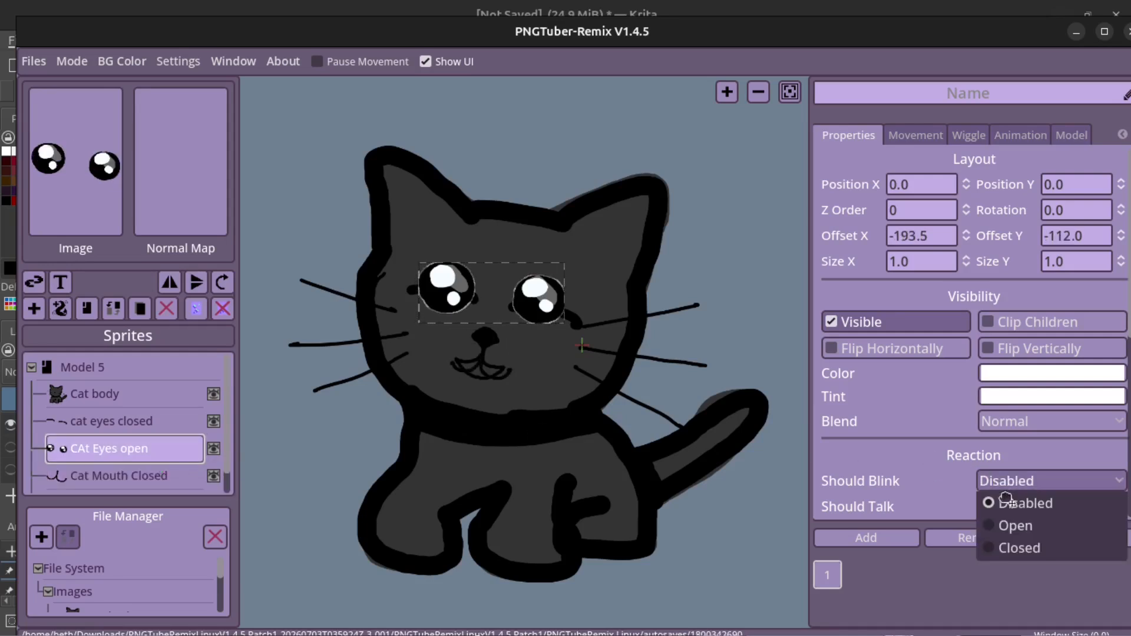
pyautogui.click(1015, 526)
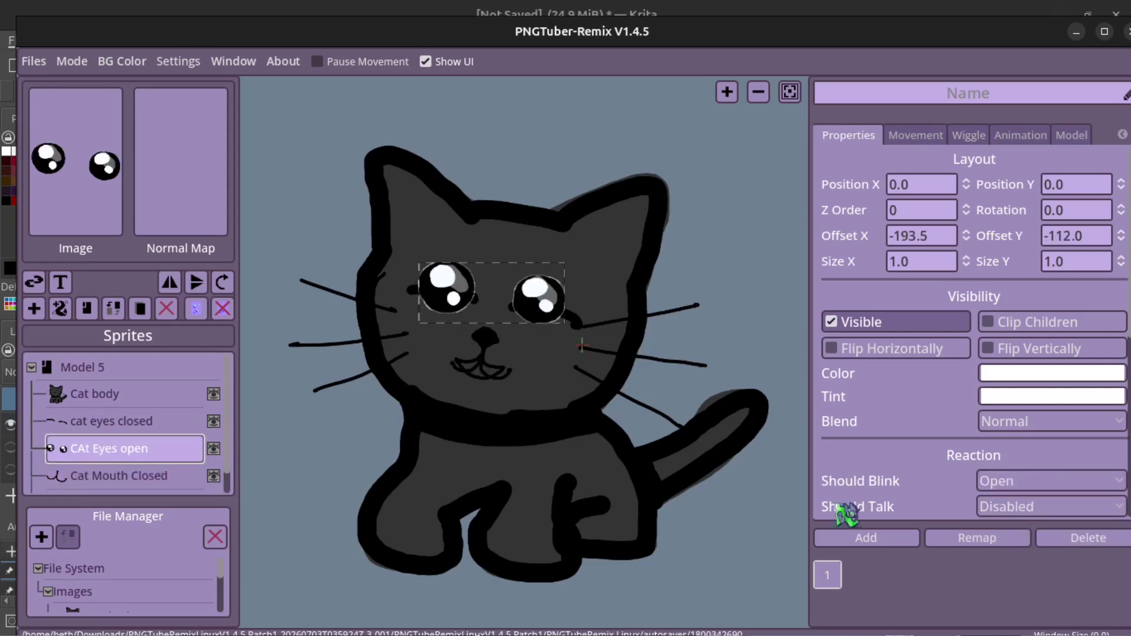
pyautogui.click(126, 421)
pyautogui.click(1040, 481)
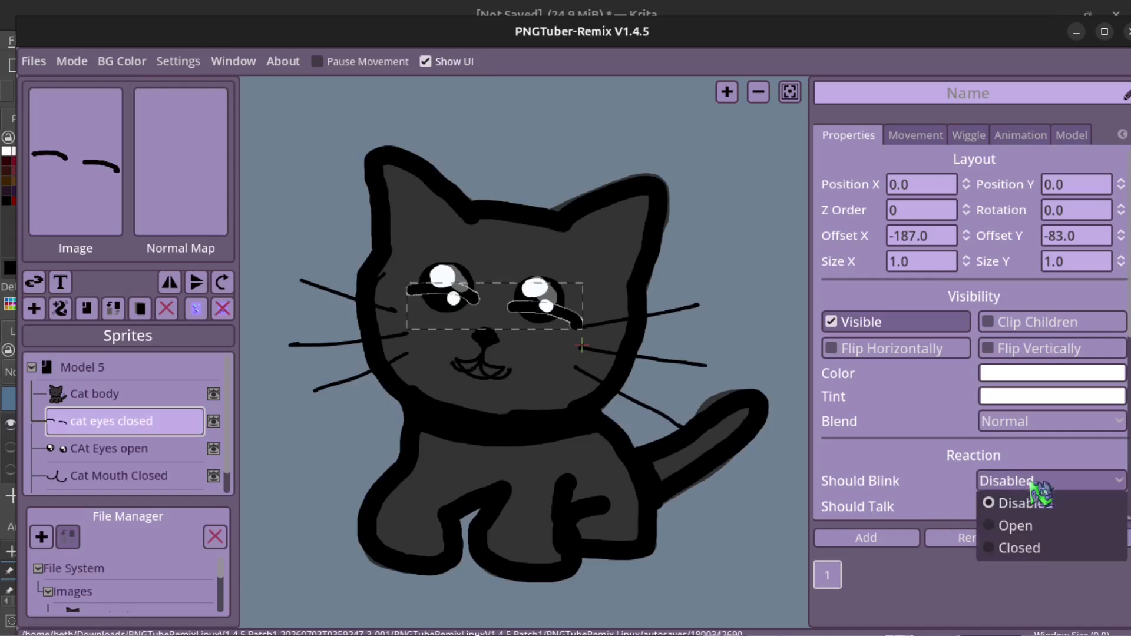
pyautogui.click(1042, 546)
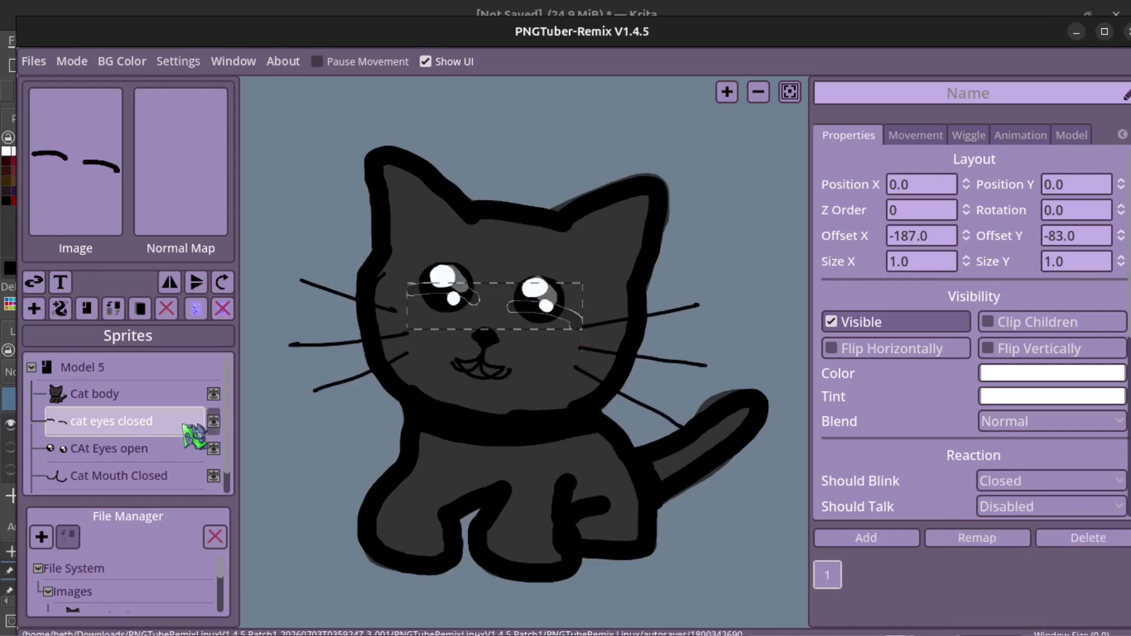
# Step: Set Should Talk to Open for the Cat Mouth Open sprite
pyautogui.moveTo(226, 446); pyautogui.dragTo(228, 483)
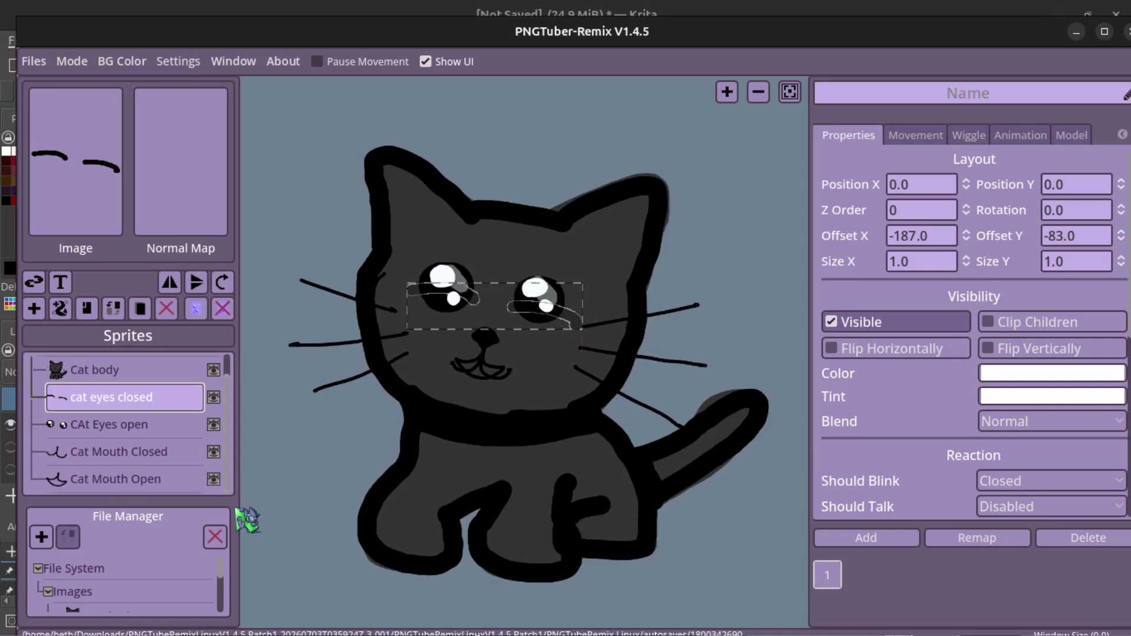
pyautogui.click(144, 480)
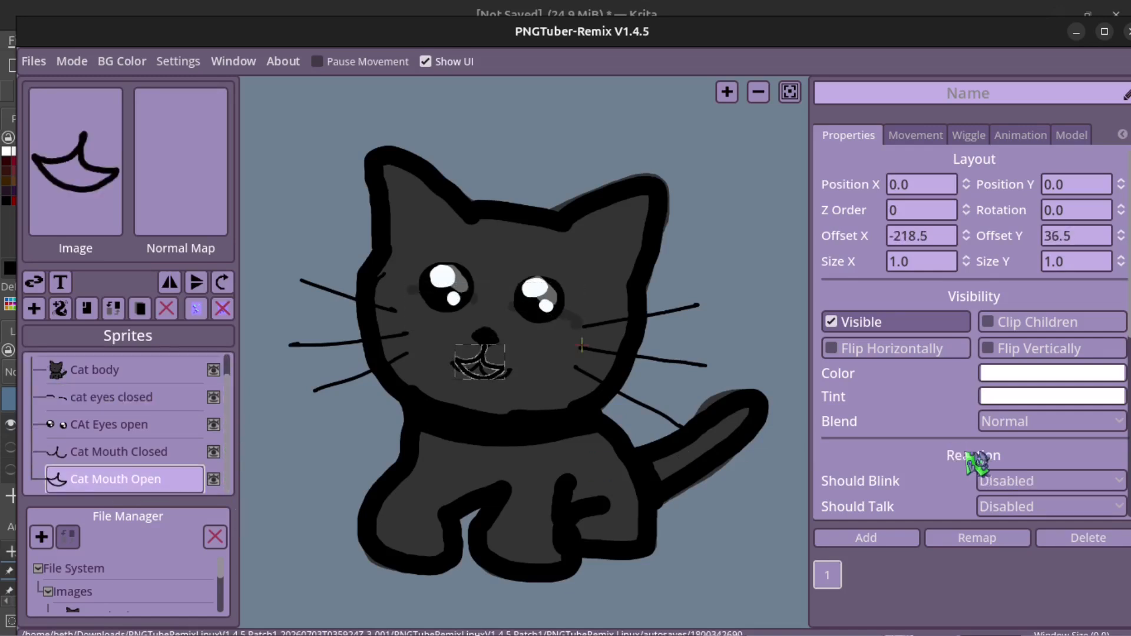
pyautogui.click(1031, 508)
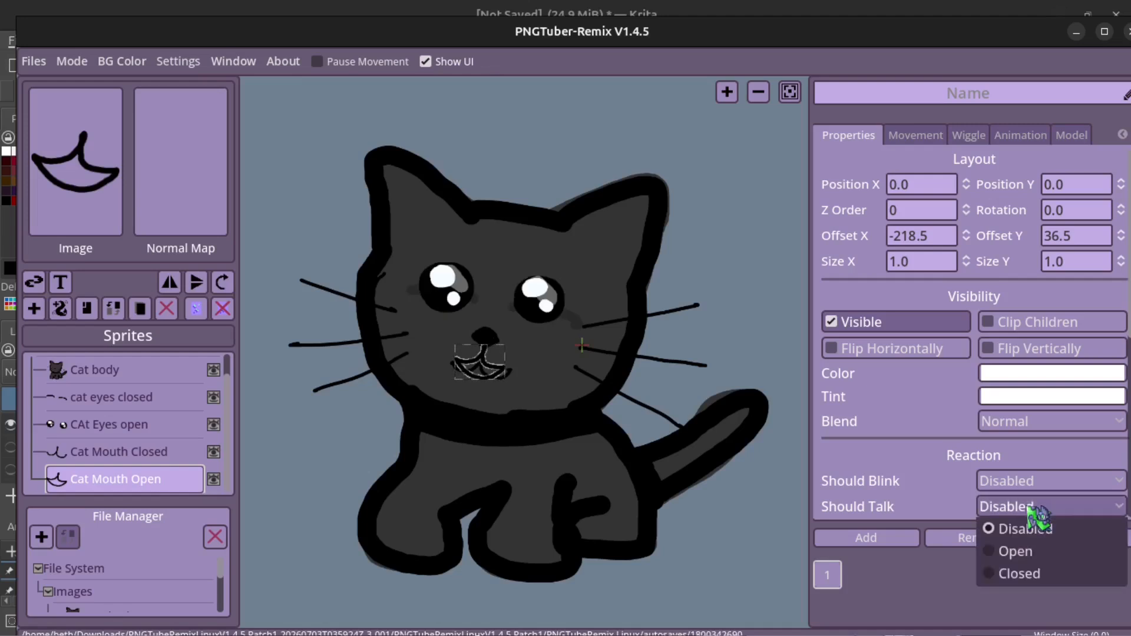
pyautogui.click(1016, 552)
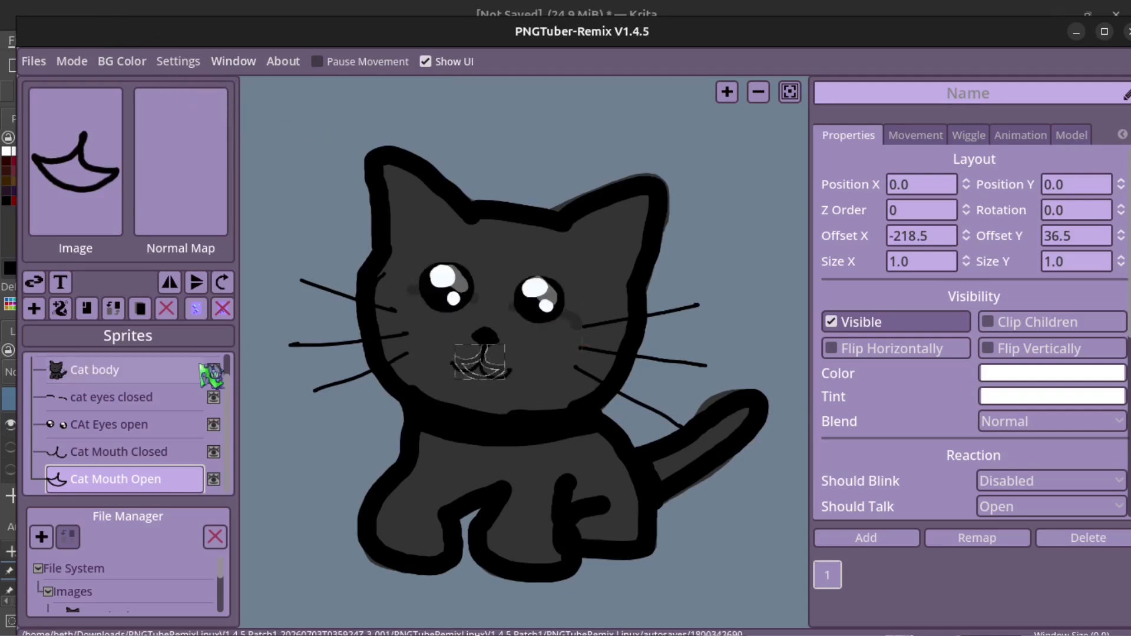
# Step: Try Bounce Amounts of 256 and 547 for the model's Mouth Closed animation, resetting the value to 0 after each
pyautogui.click(140, 377)
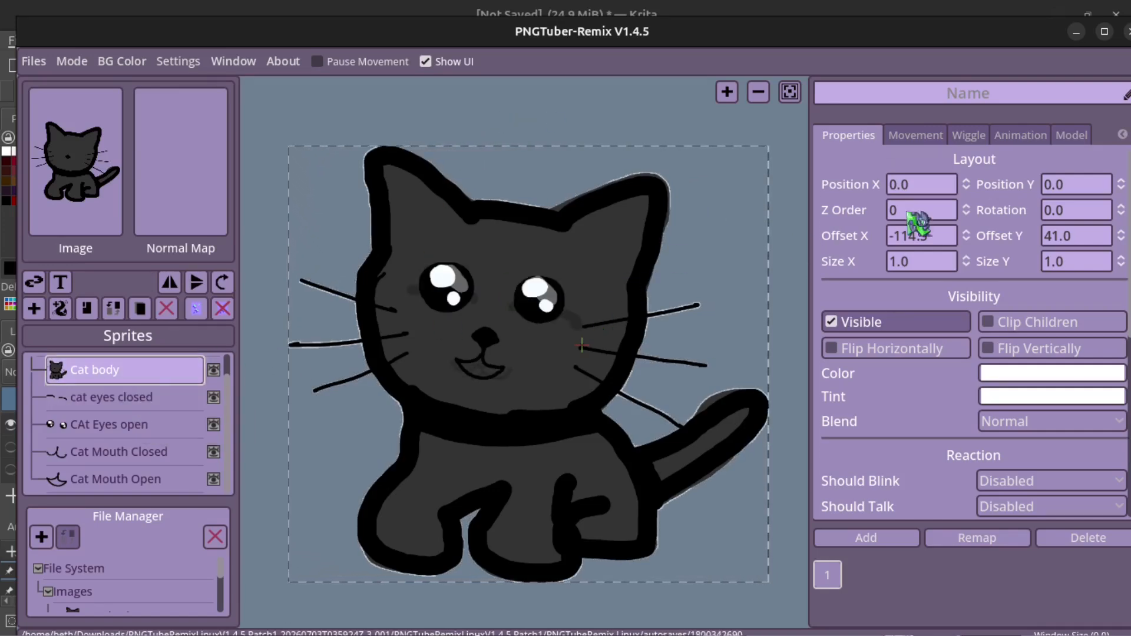
pyautogui.click(1025, 137)
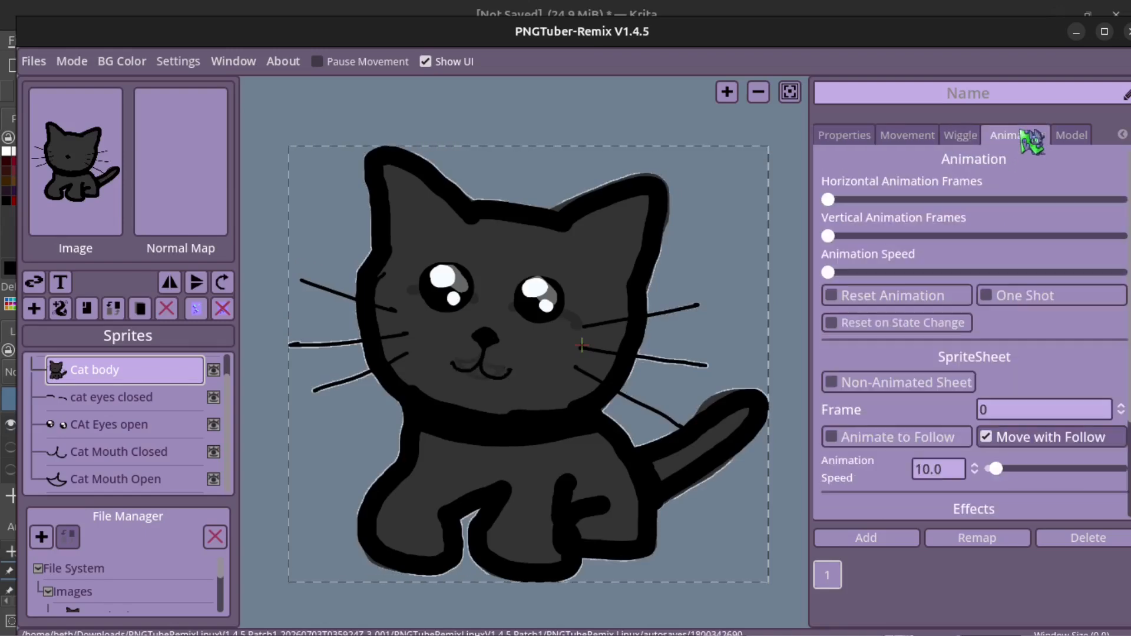
pyautogui.click(1066, 142)
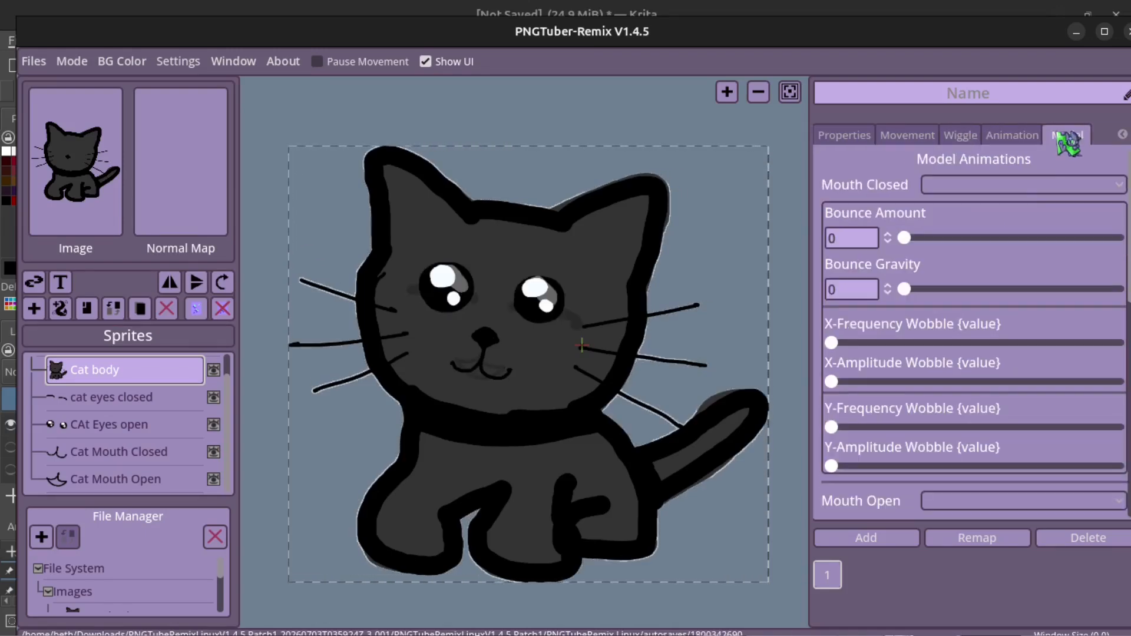
pyautogui.moveTo(907, 238); pyautogui.dragTo(923, 238)
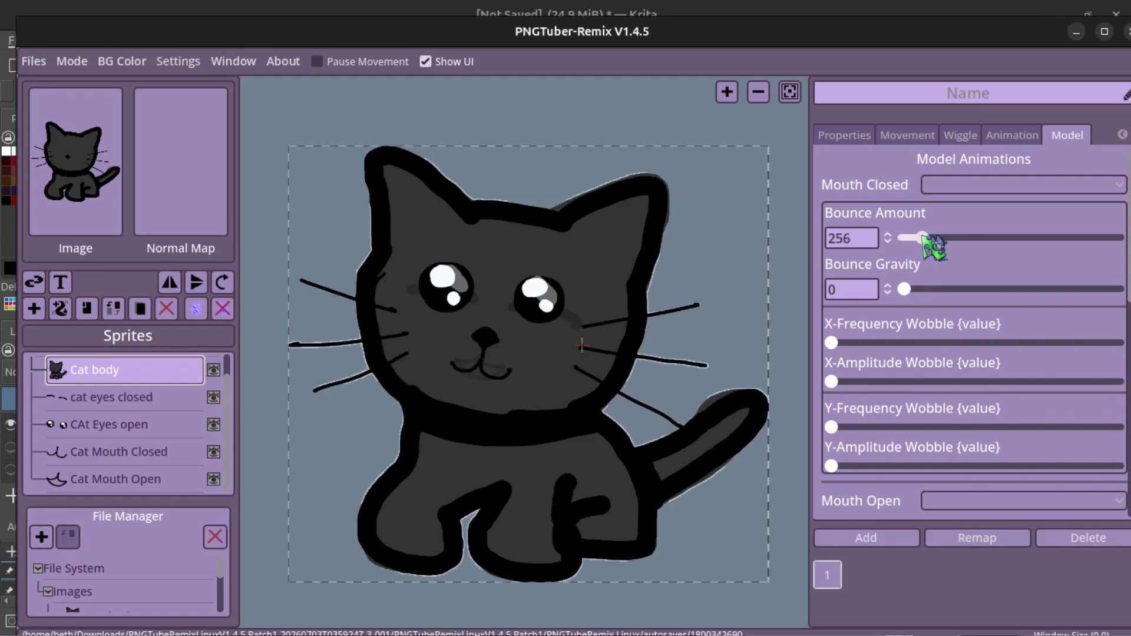
pyautogui.moveTo(924, 238); pyautogui.dragTo(888, 237)
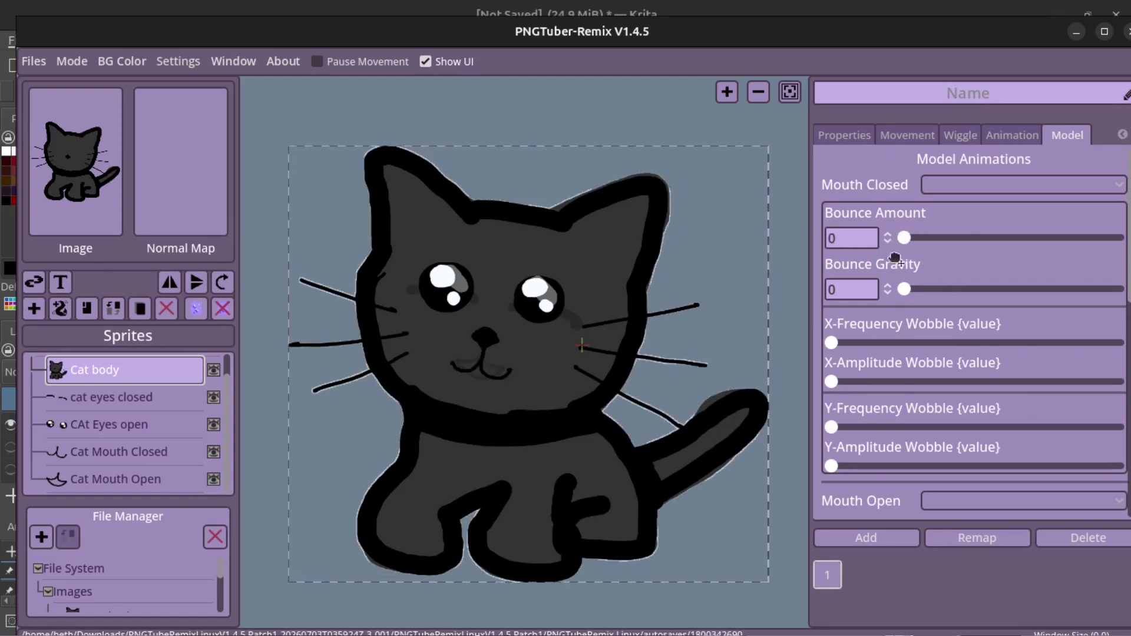
pyautogui.click(943, 237)
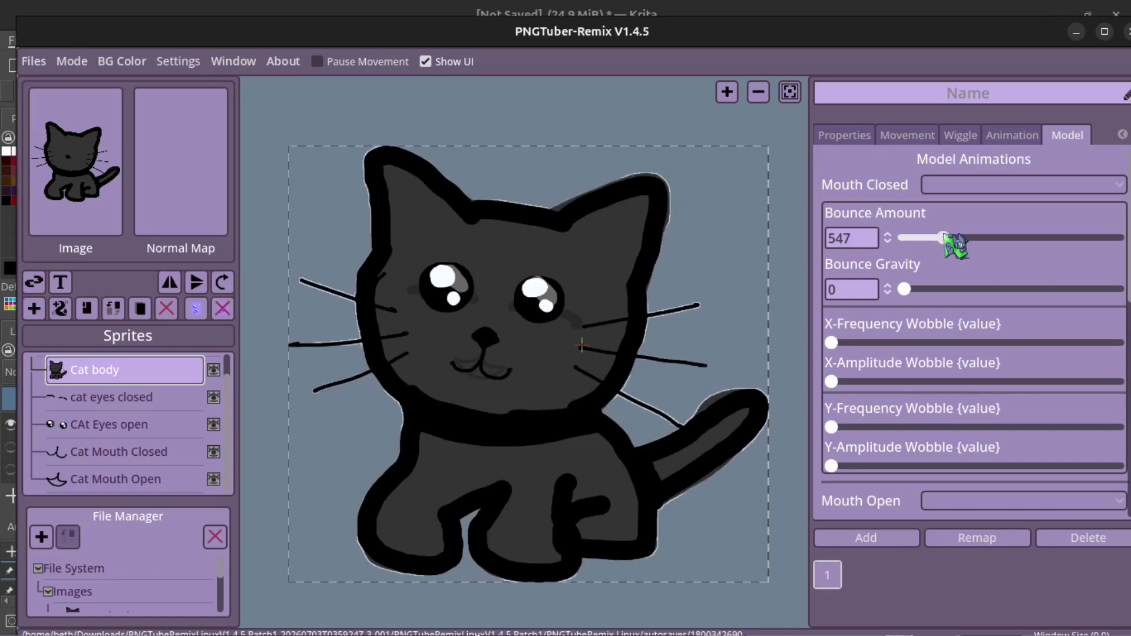
pyautogui.moveTo(945, 238); pyautogui.dragTo(888, 239)
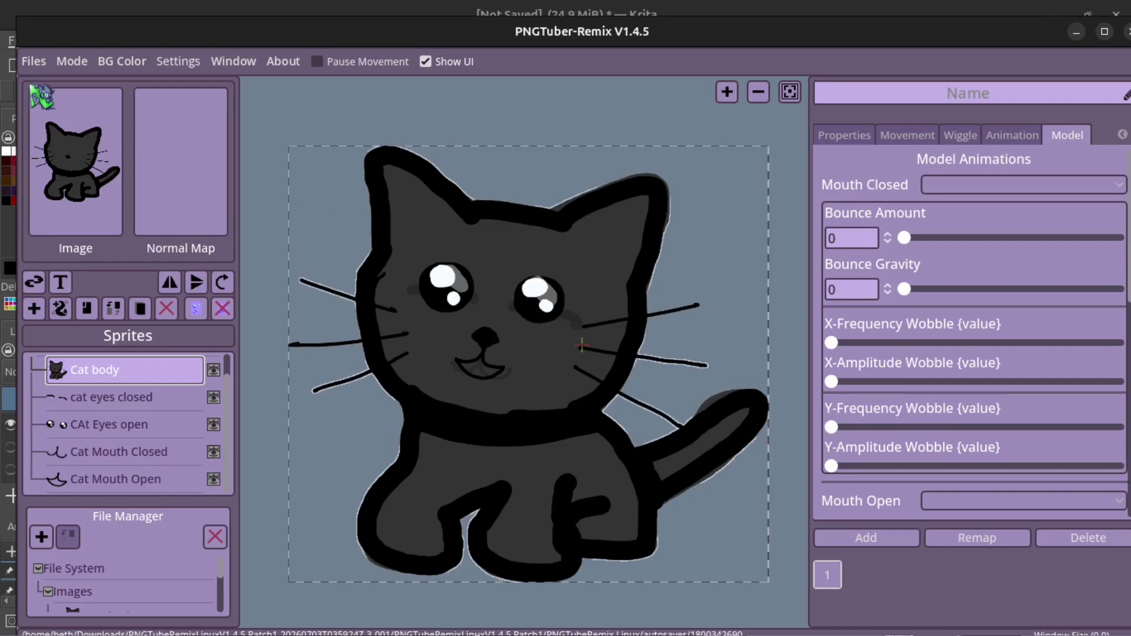
# Step: Save the cat model project
pyautogui.click(34, 62)
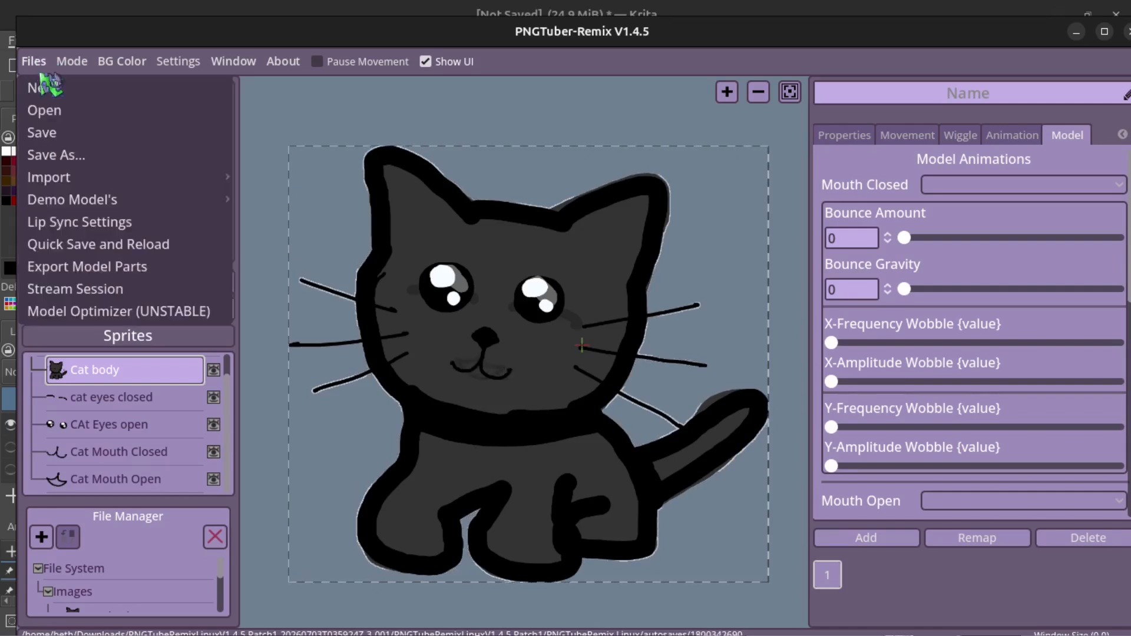
pyautogui.click(88, 133)
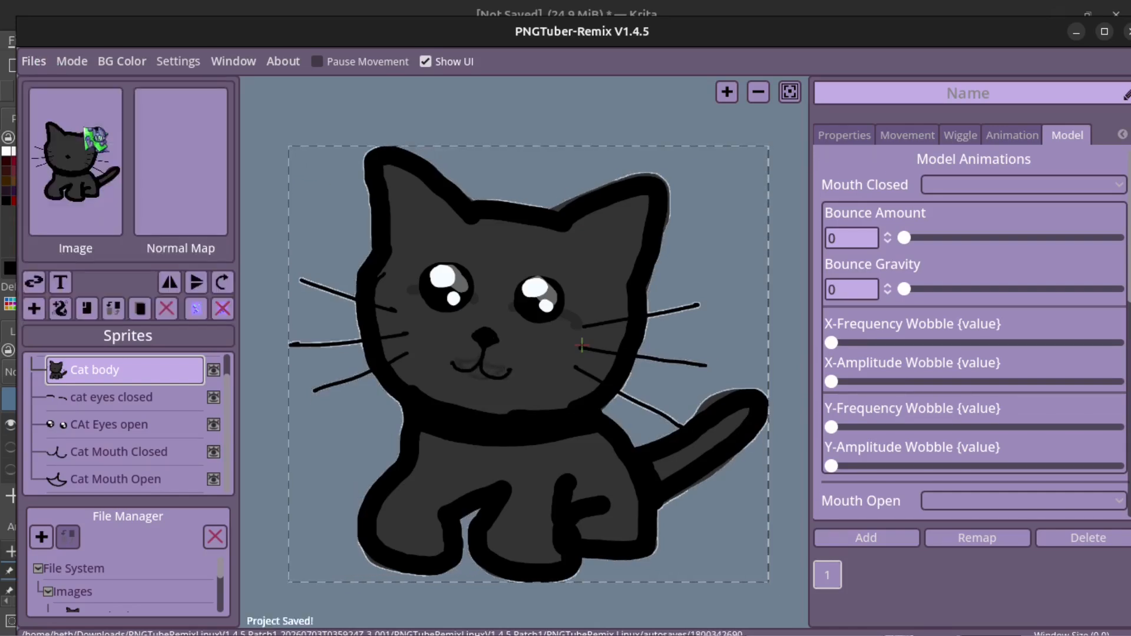
pyautogui.click(75, 62)
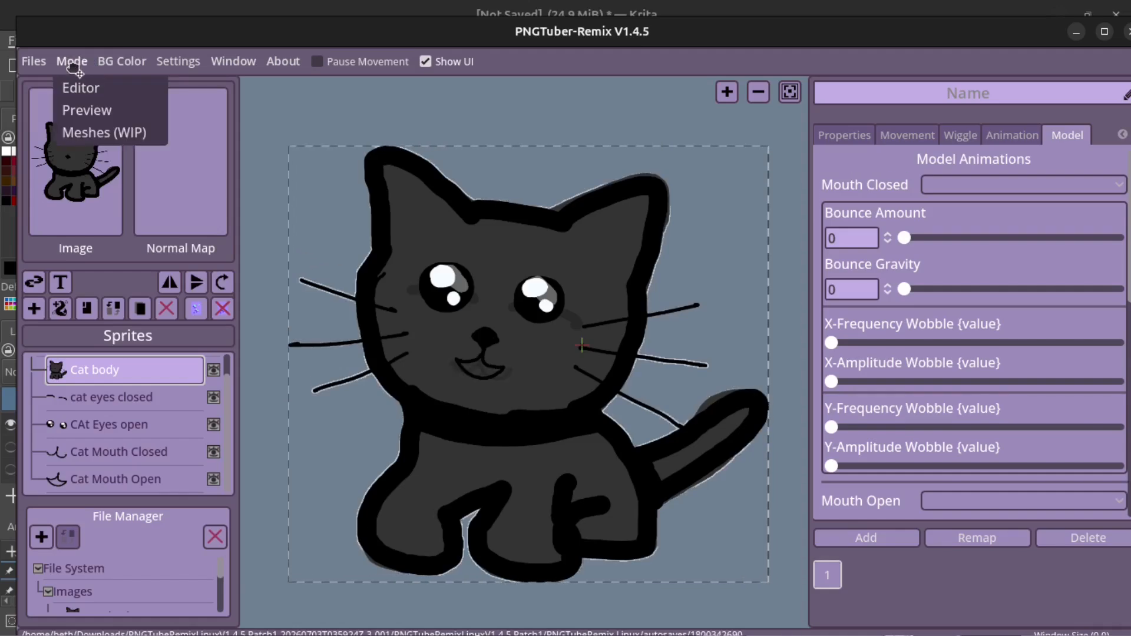
pyautogui.click(24, 64)
# Step: Switch to the Streamer session and open the saved cat model in it
pyautogui.click(34, 62)
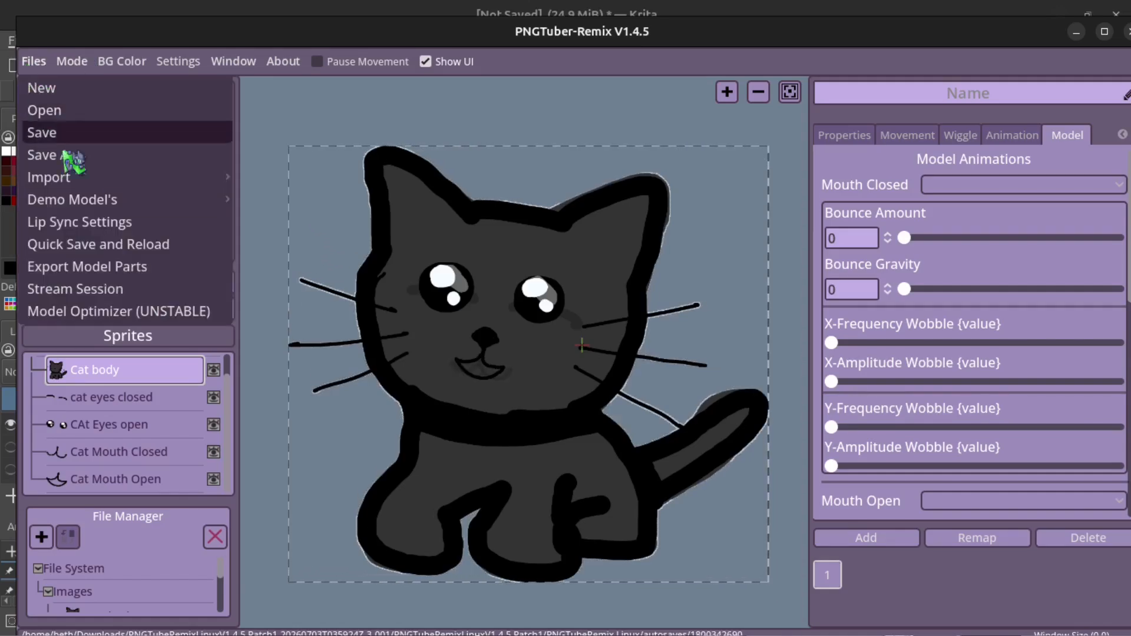
pyautogui.click(94, 289)
pyautogui.click(636, 356)
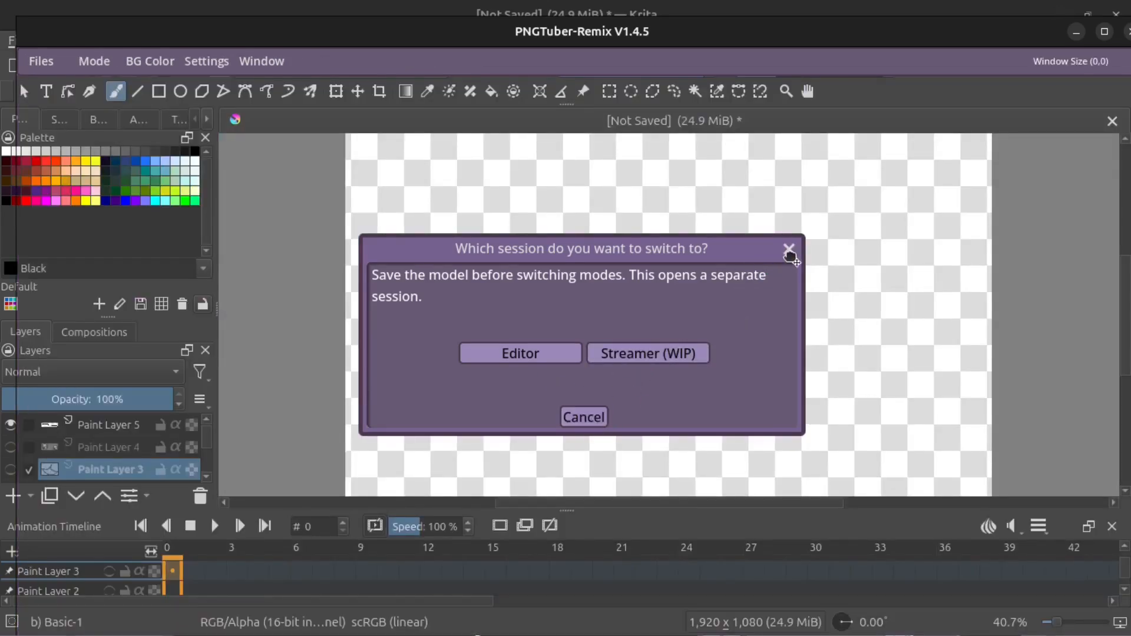
pyautogui.click(596, 419)
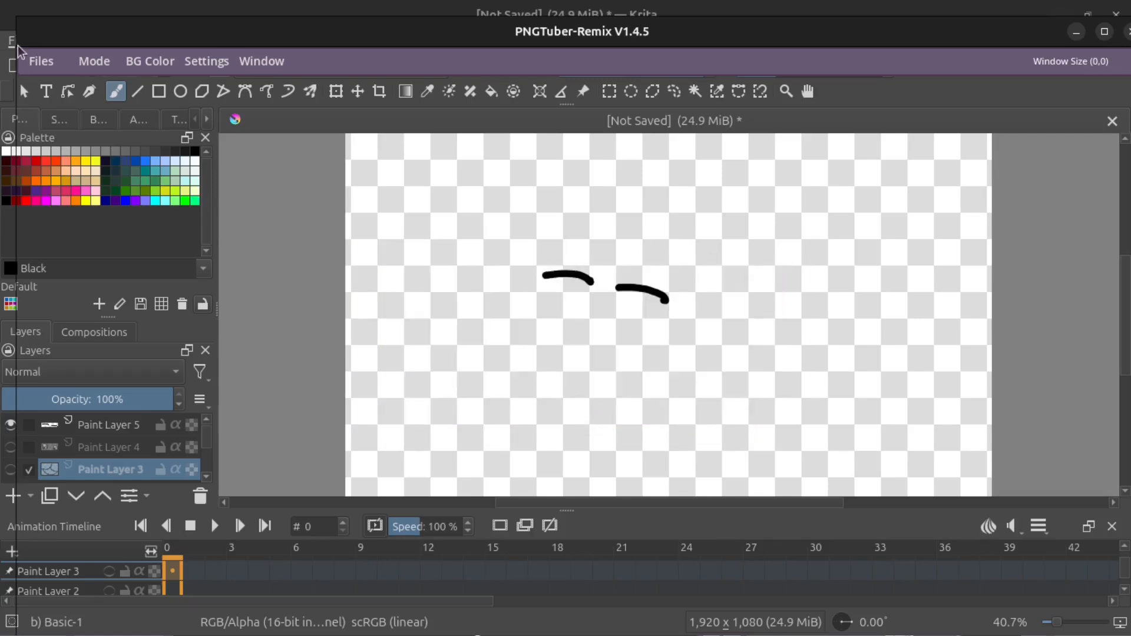
pyautogui.click(39, 61)
pyautogui.click(71, 84)
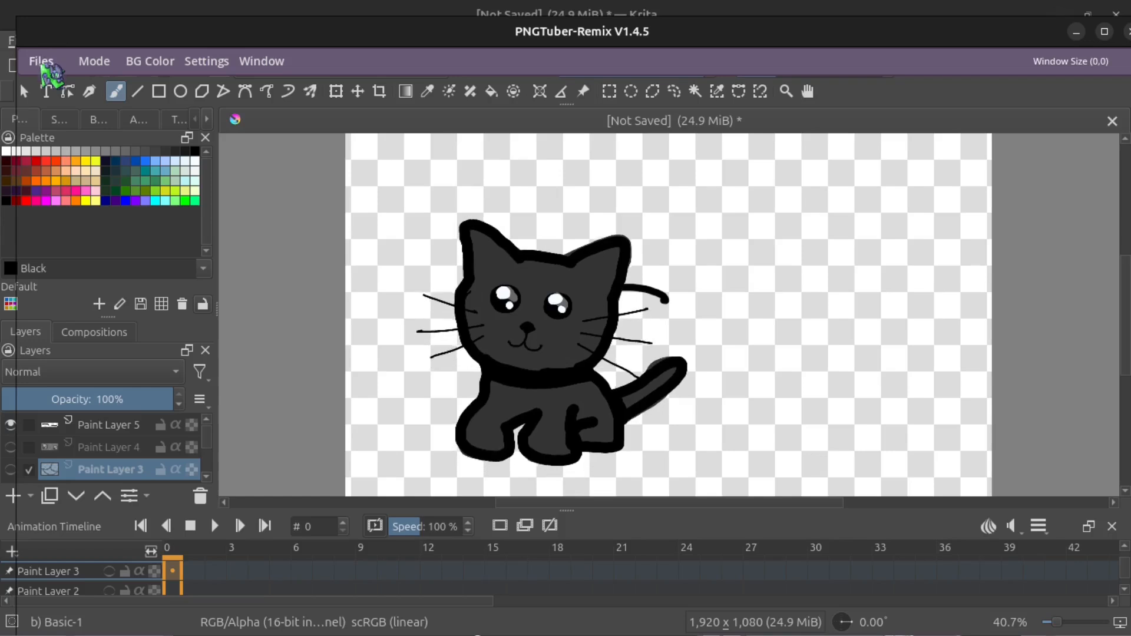
# Step: Switch back to the Editor session, dismiss the session prompt and turn on Editor mode
pyautogui.click(42, 64)
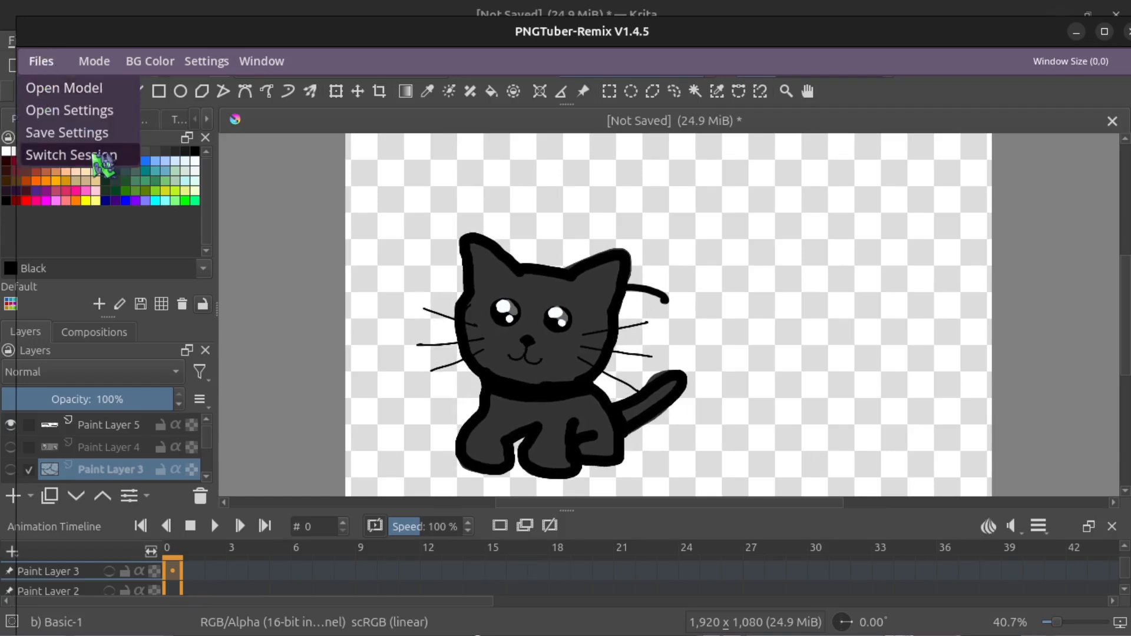
pyautogui.click(65, 155)
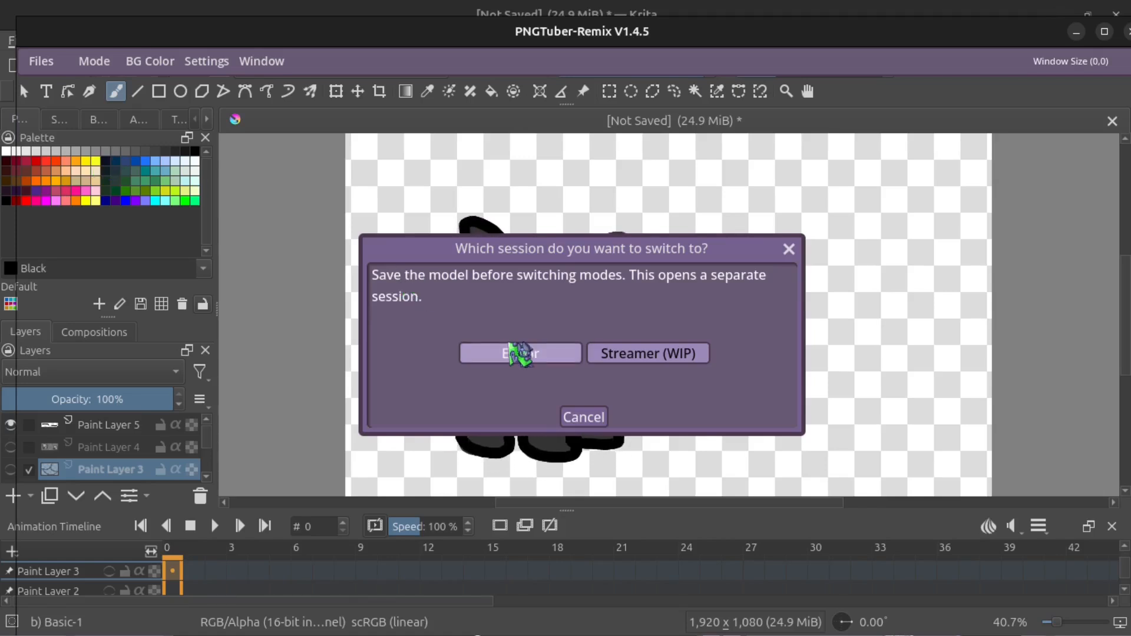
pyautogui.click(547, 353)
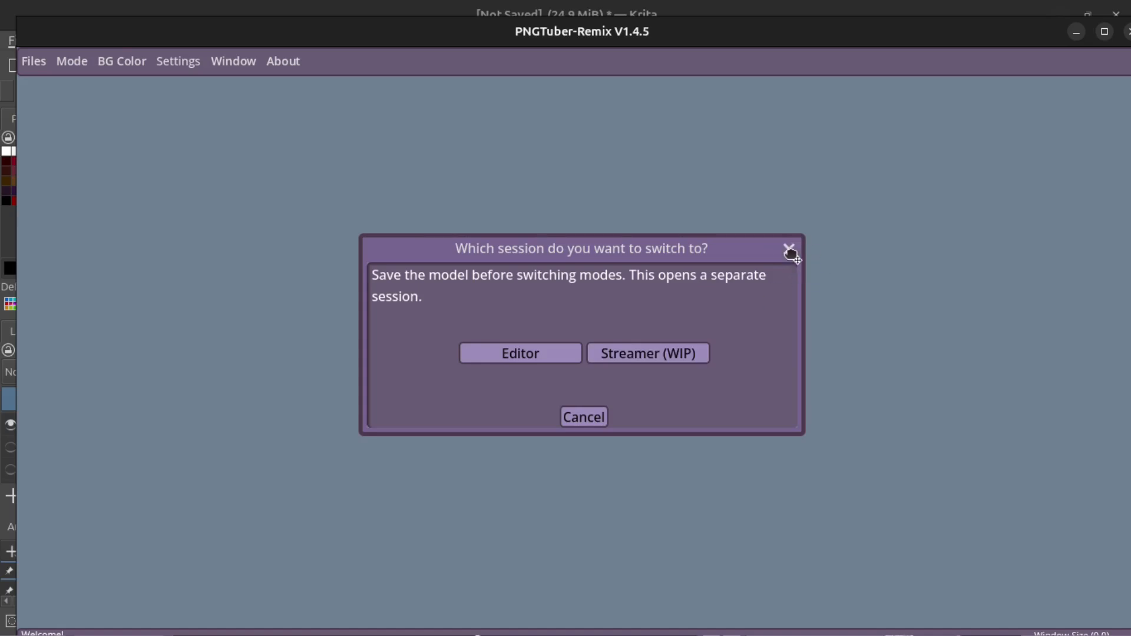
pyautogui.click(788, 249)
pyautogui.click(71, 61)
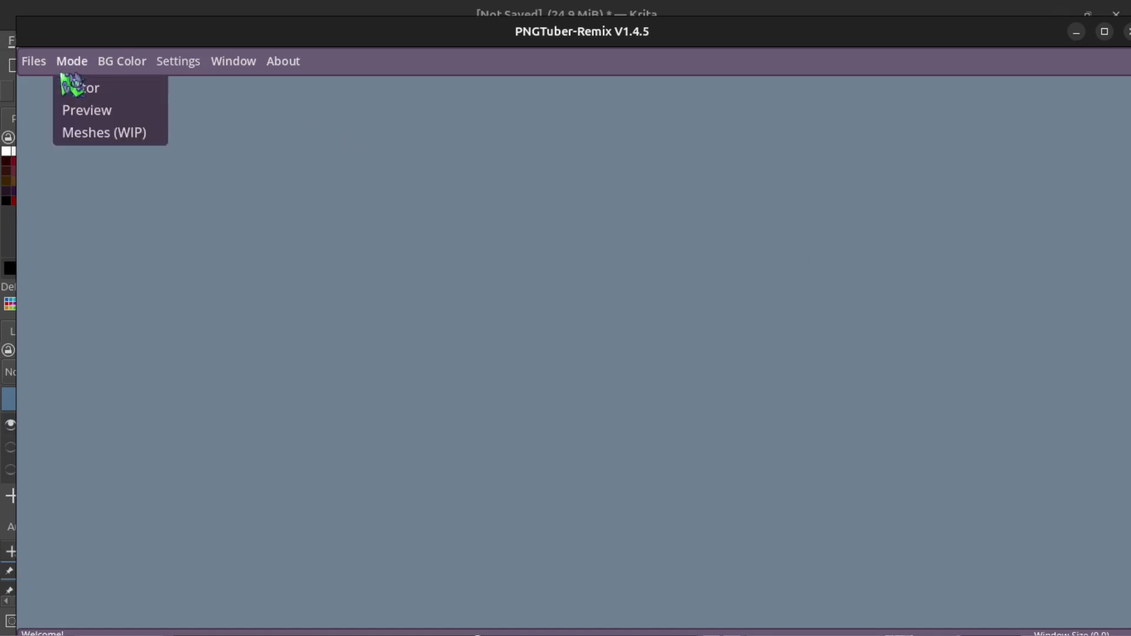
pyautogui.click(80, 87)
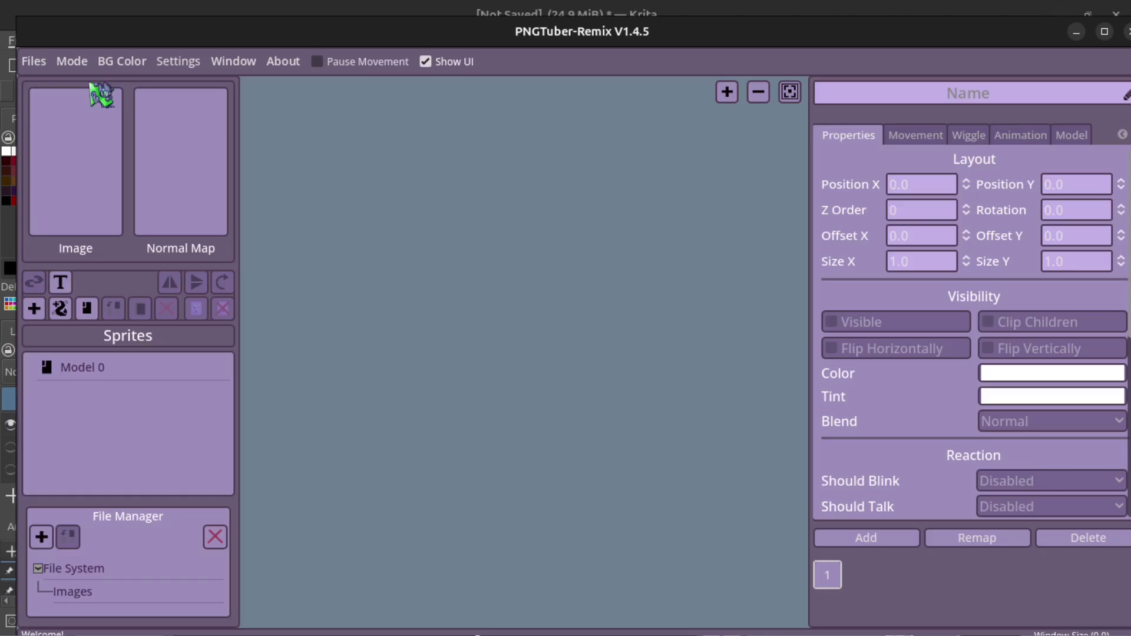
# Step: Open the saved cat model in the editor
pyautogui.click(33, 61)
pyautogui.click(44, 111)
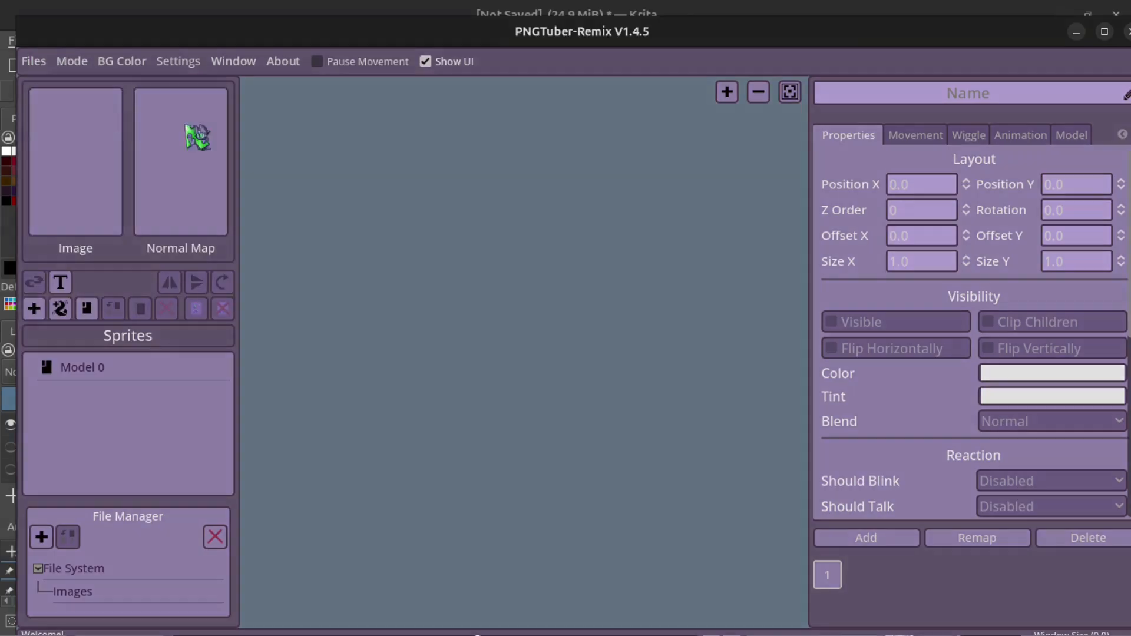
pyautogui.scroll(-5, 501, 305)
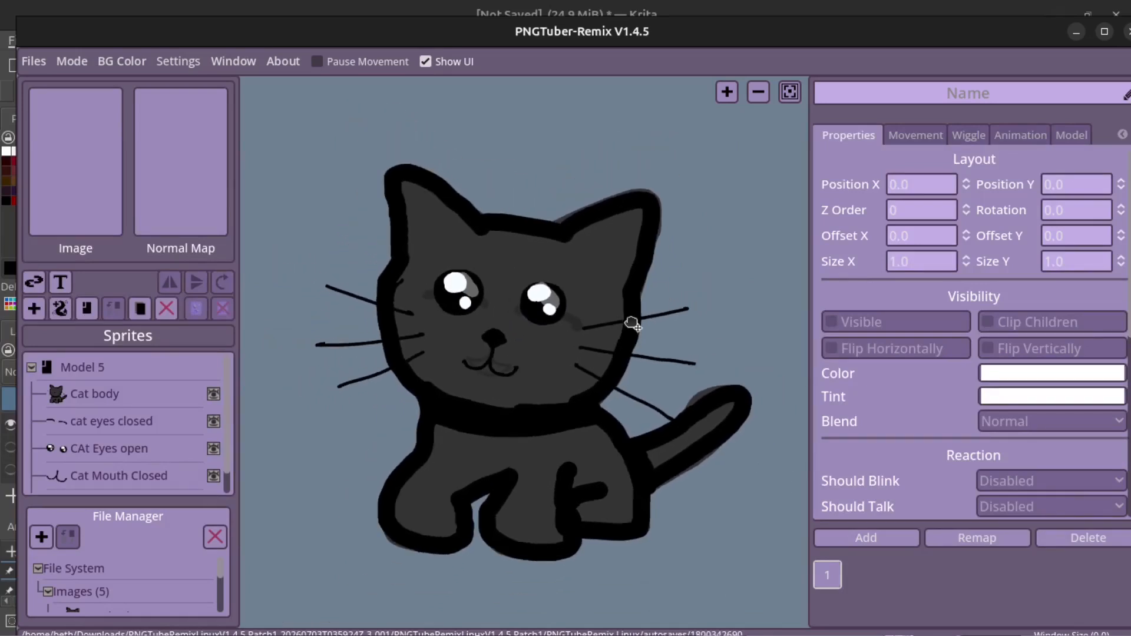
# Step: Set the Bounce Gravity of the model's Mouth Closed animation to 116
pyautogui.click(1071, 135)
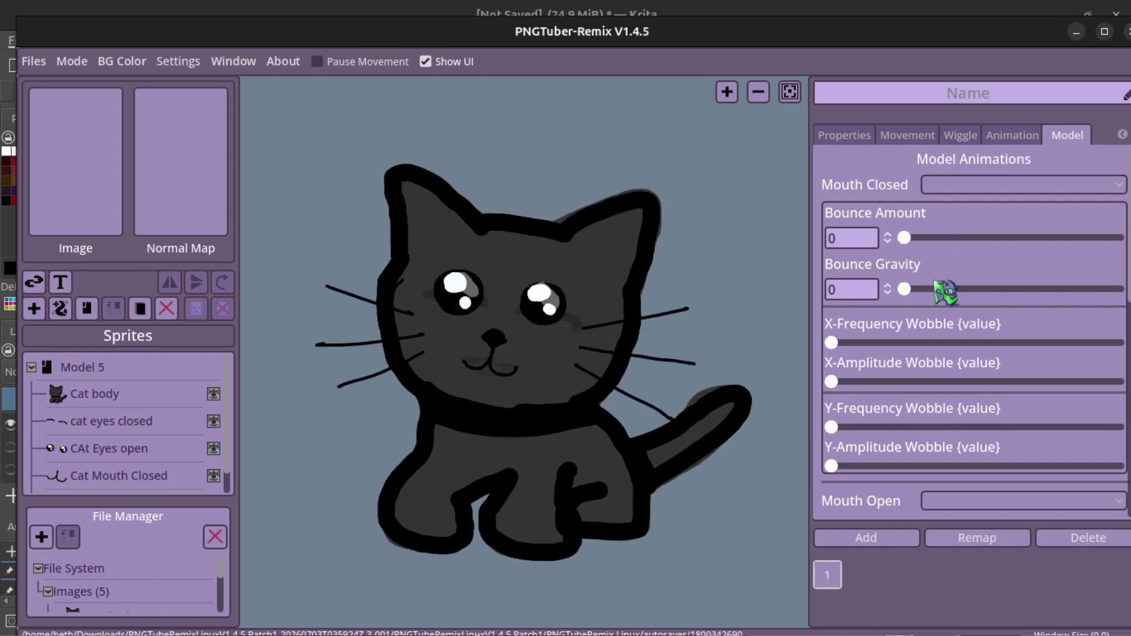
pyautogui.click(913, 290)
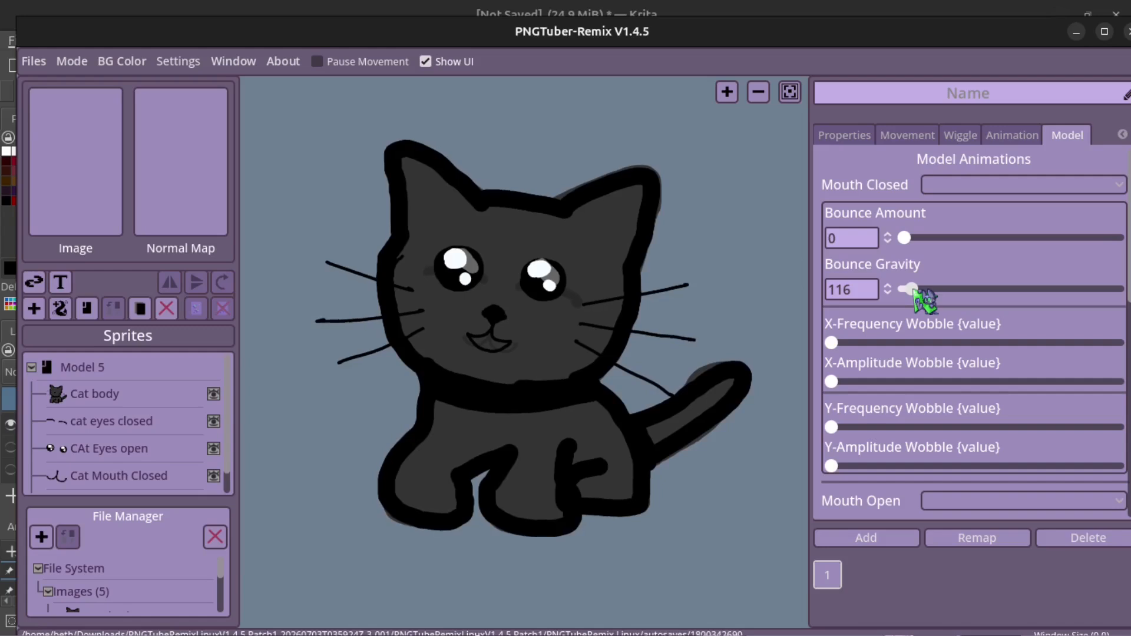
pyautogui.scroll(-3, 741, 309)
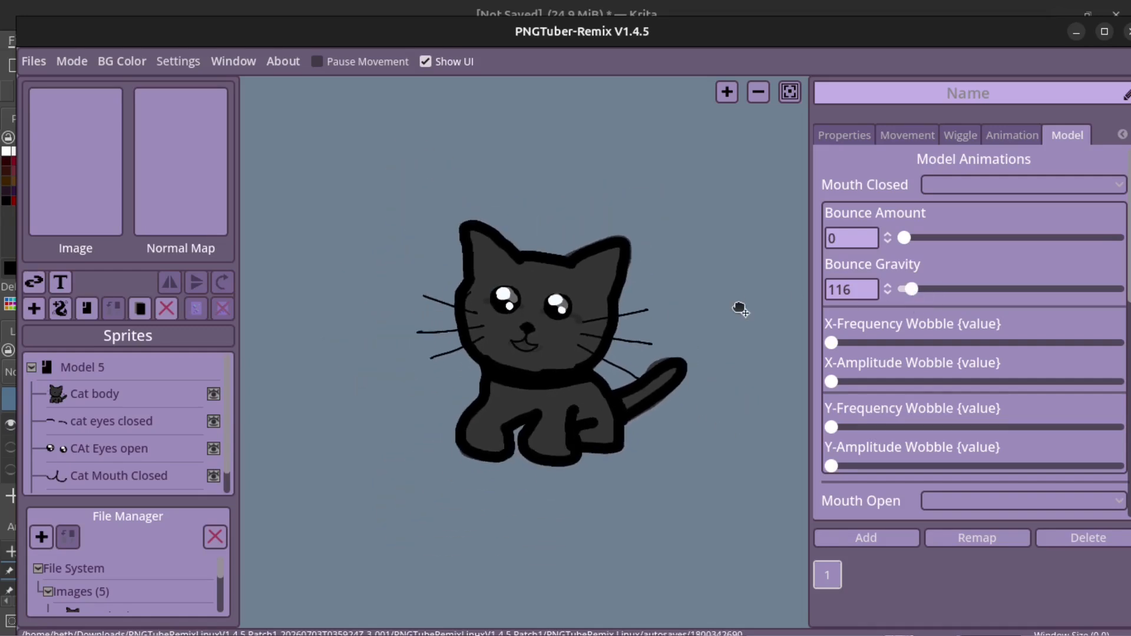